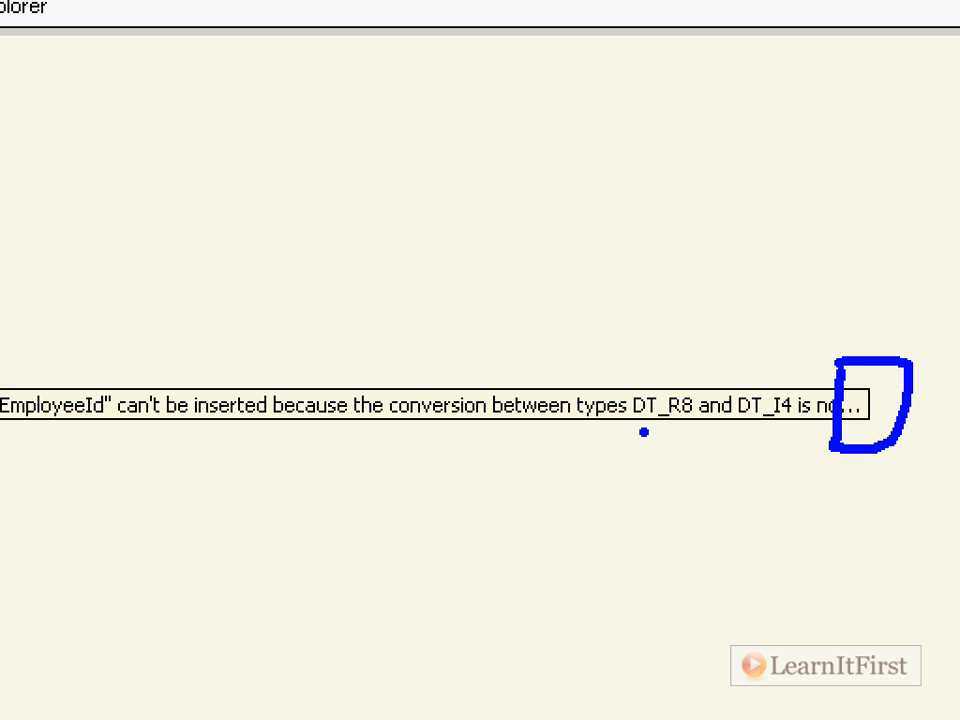
drag(643, 431, 688, 429)
drag(768, 426, 803, 422)
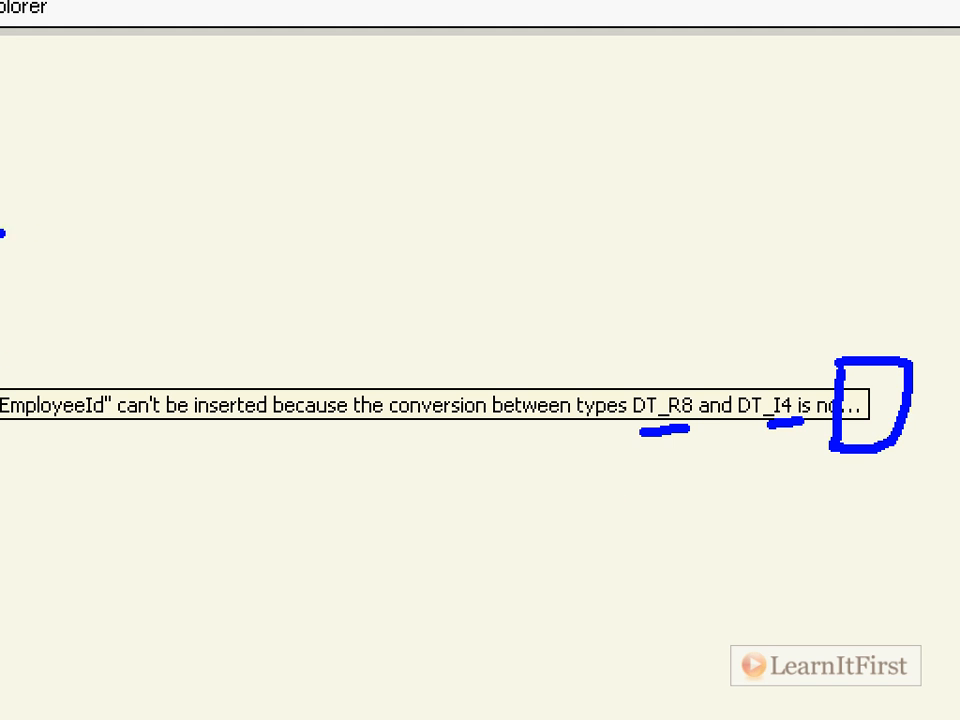
drag(85, 360, 166, 238)
drag(88, 318, 122, 340)
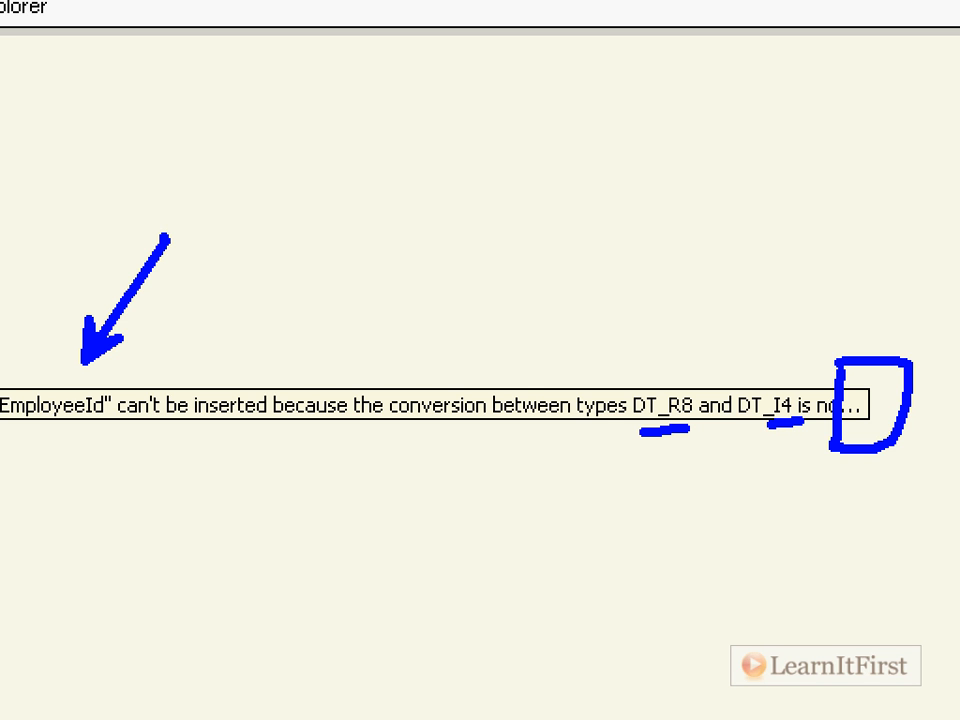
key(Escape)
Open the Load Excel into SQL Server data flow and delete the path between Excel Source and SQL Server Destination.
mouse_move(304, 262)
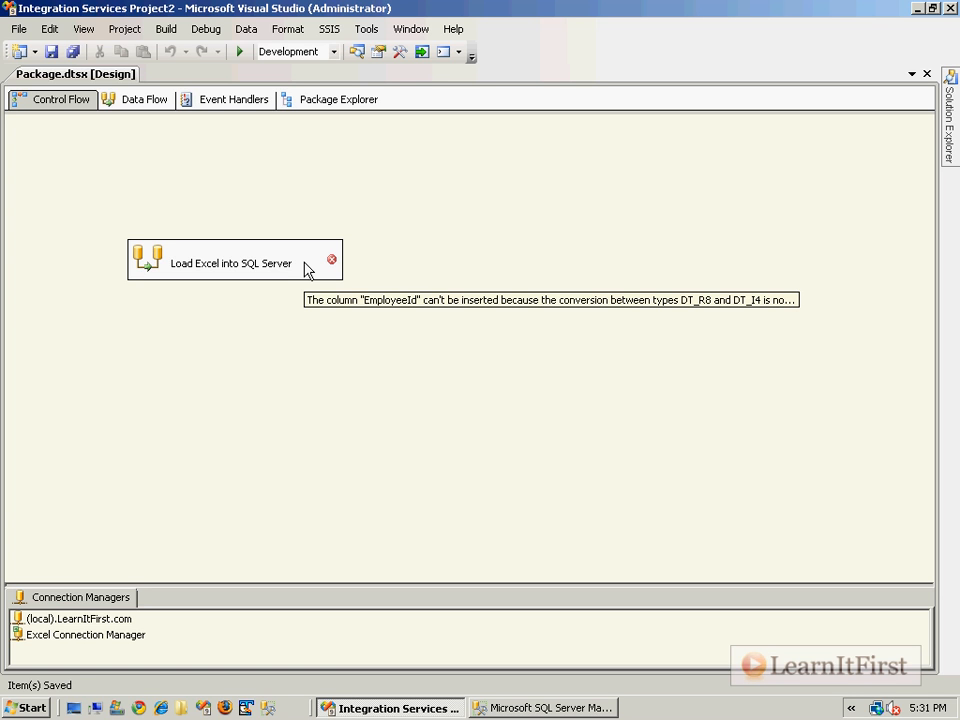
double_click(193, 268)
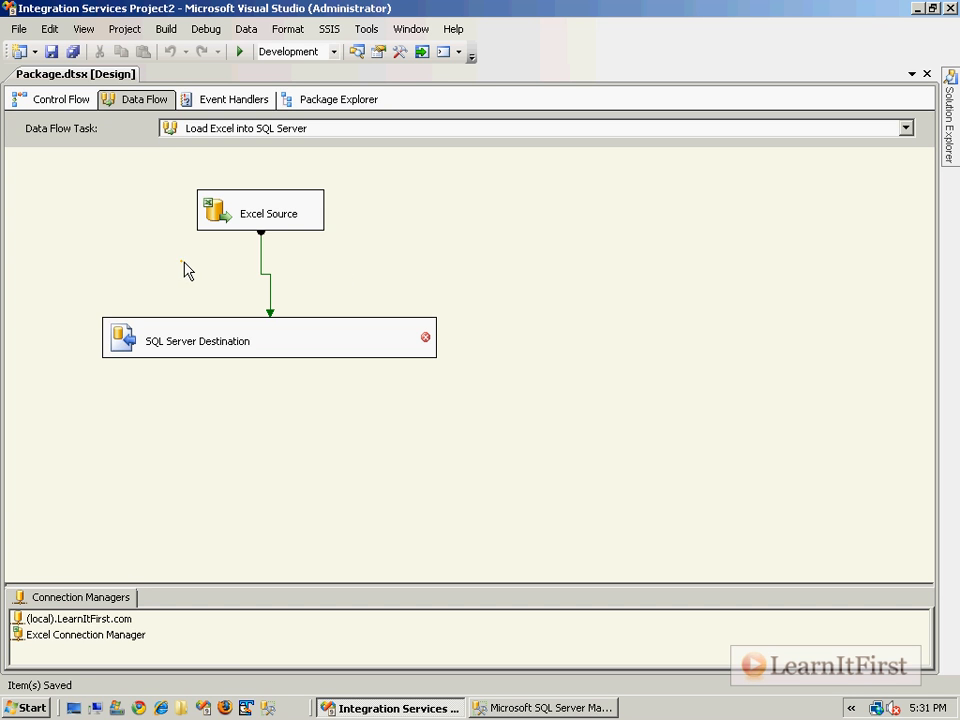
click(270, 274)
key(Delete)
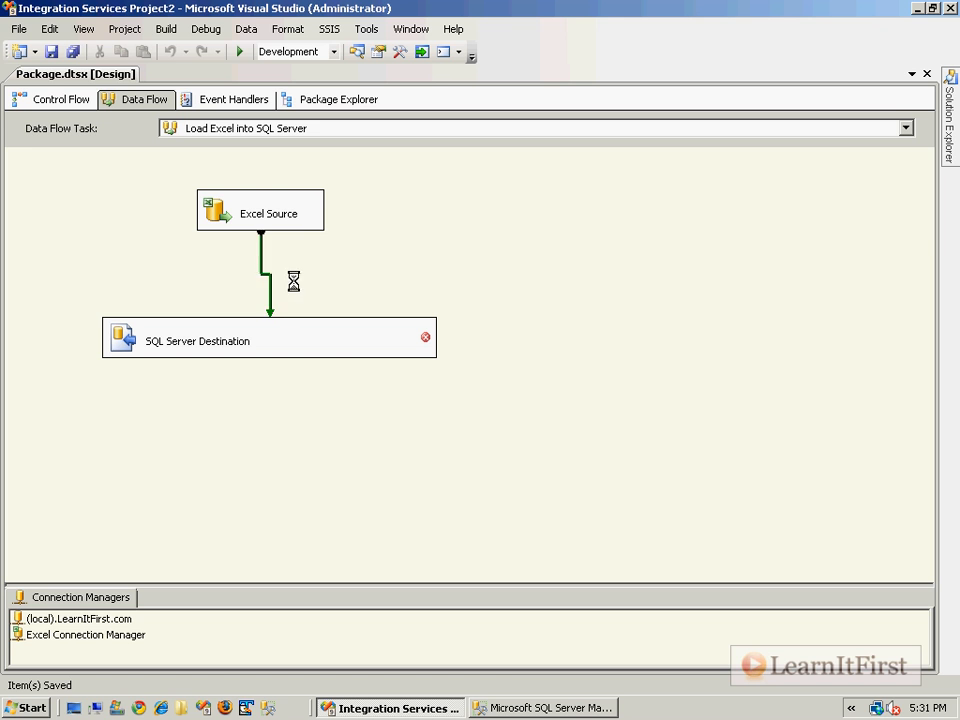
Show the Toolbox and reopen the data flow of the Load Excel into SQL Server task.
click(141, 270)
key(ctrl+Page_Down)
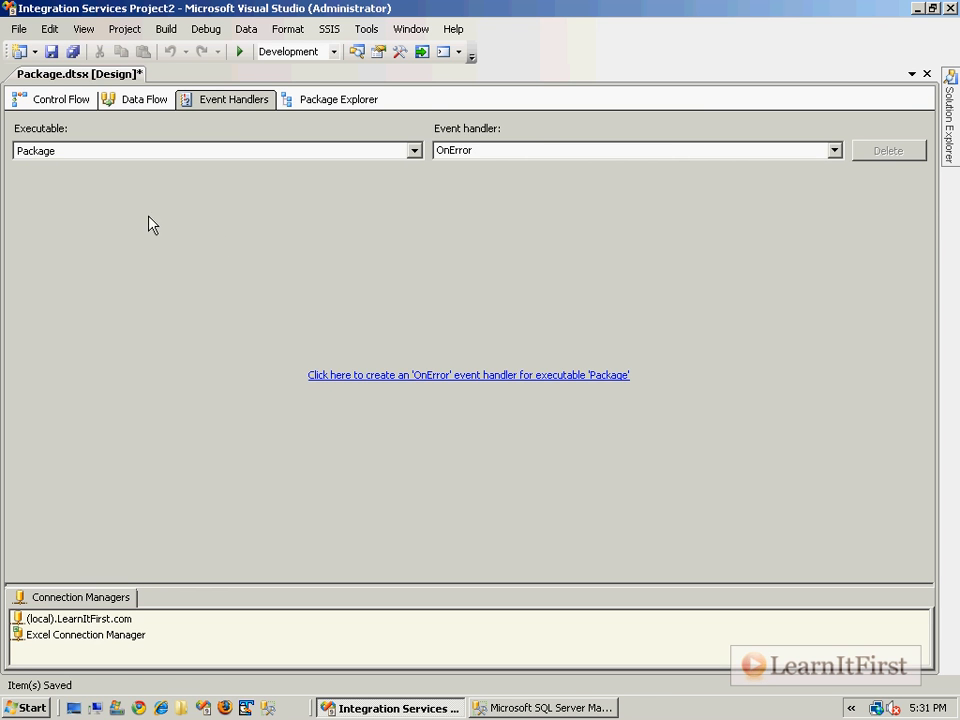
click(83, 101)
click(83, 28)
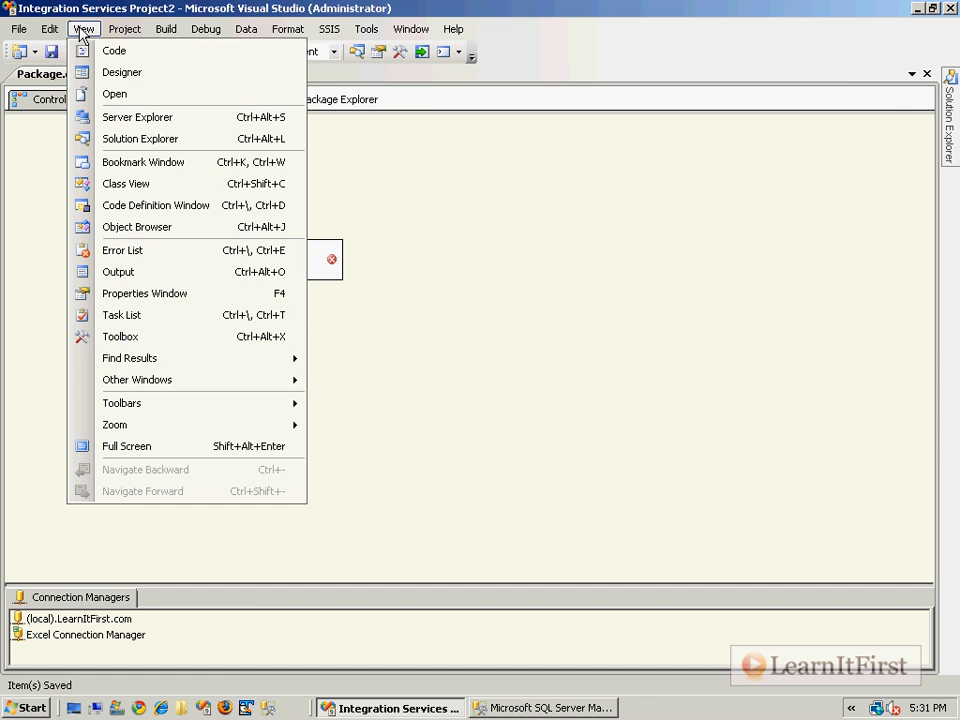
click(120, 337)
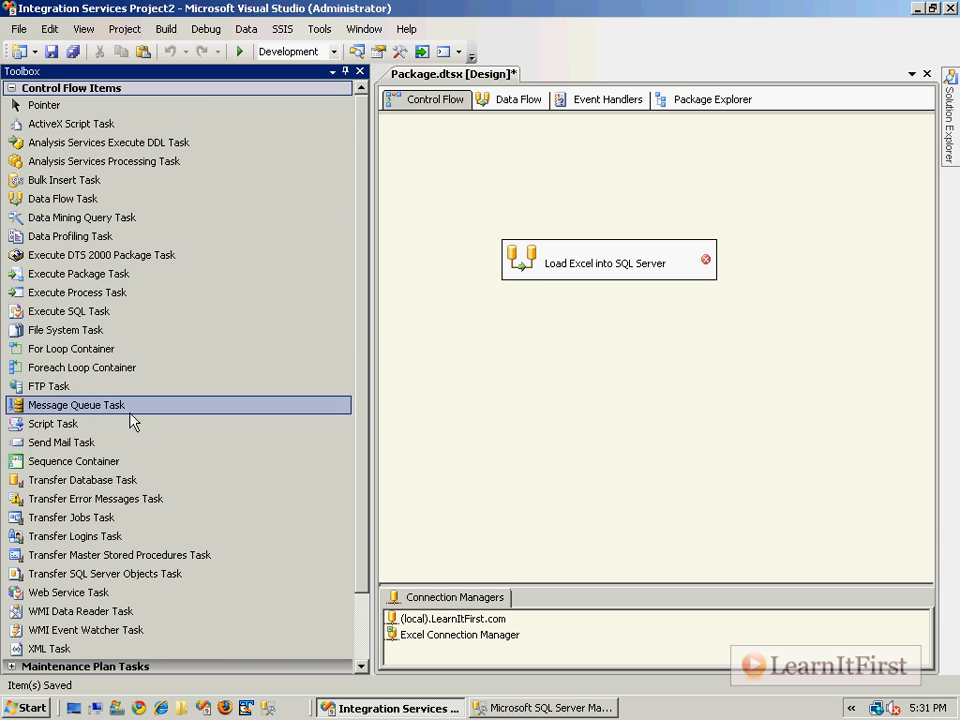
click(63, 198)
double_click(546, 268)
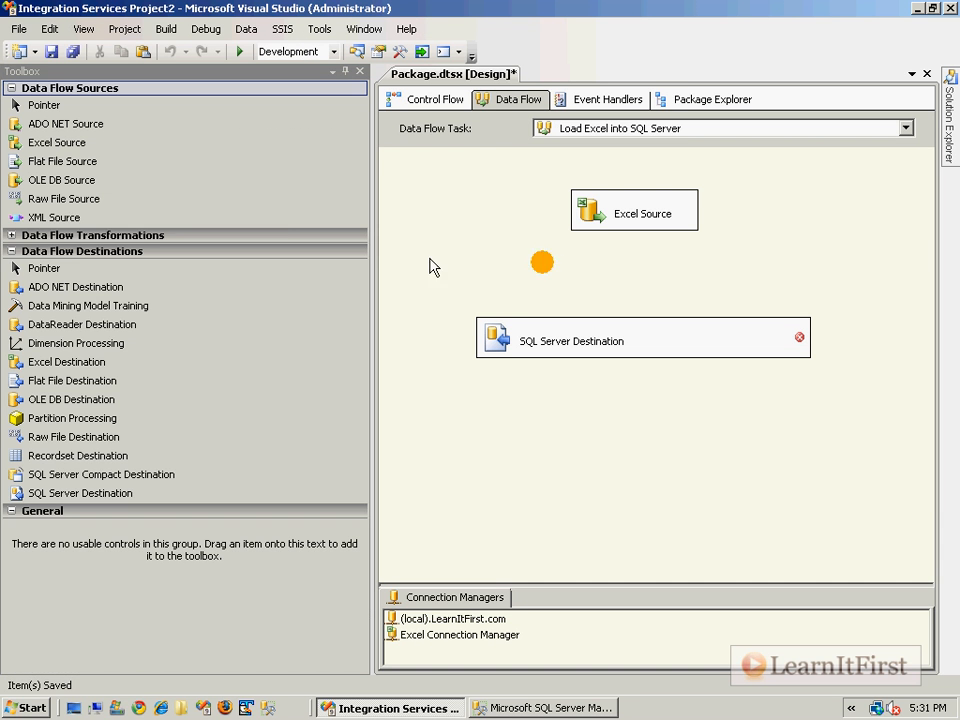
Add a Data Conversion transformation below Excel Source and connect it between the source and SQL Server Destination.
click(49, 243)
drag(62, 383, 608, 292)
click(612, 300)
drag(568, 349, 537, 402)
click(618, 299)
drag(633, 328, 520, 382)
double_click(539, 381)
key(Escape)
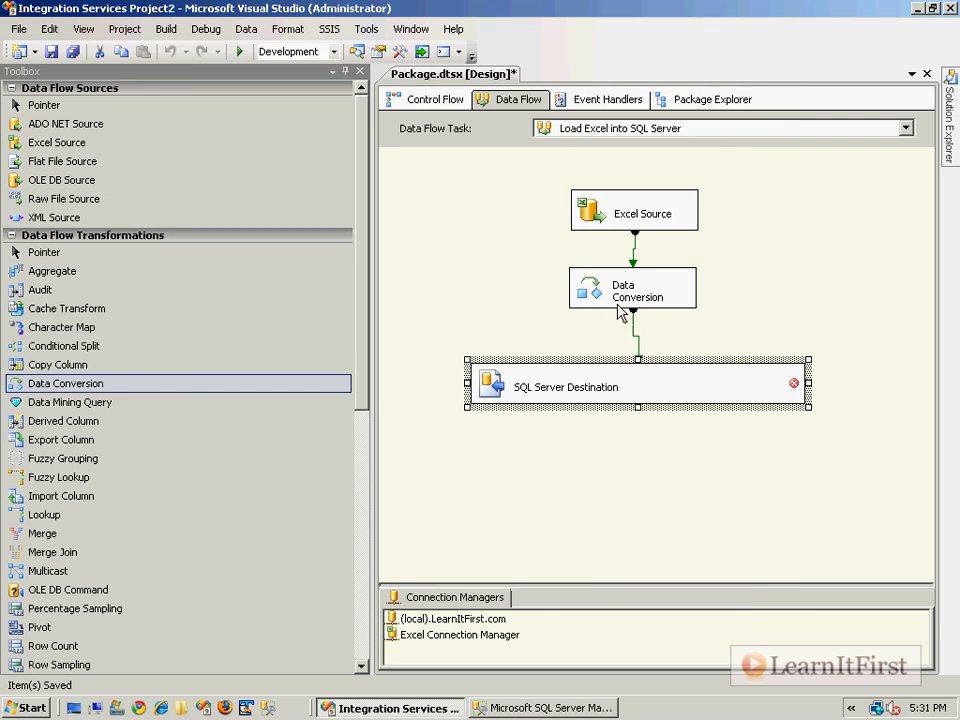
Include all input columns in the Data Conversion and set EmployeeId's data type to four-byte signed integer [DT_I4].
double_click(609, 298)
click(436, 165)
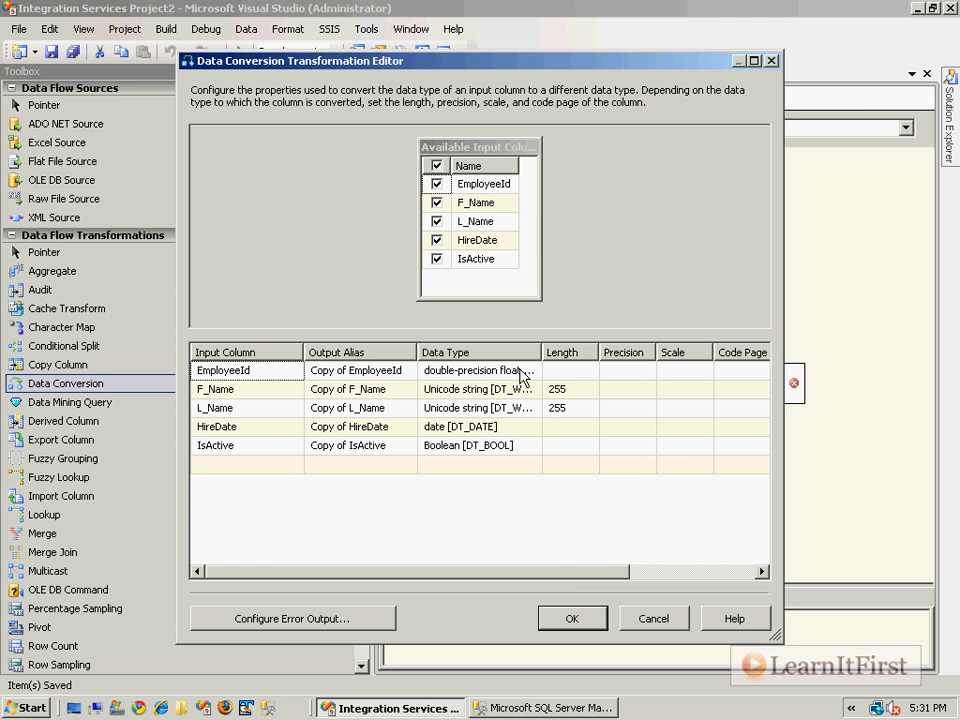
click(516, 371)
drag(542, 352, 632, 350)
click(622, 371)
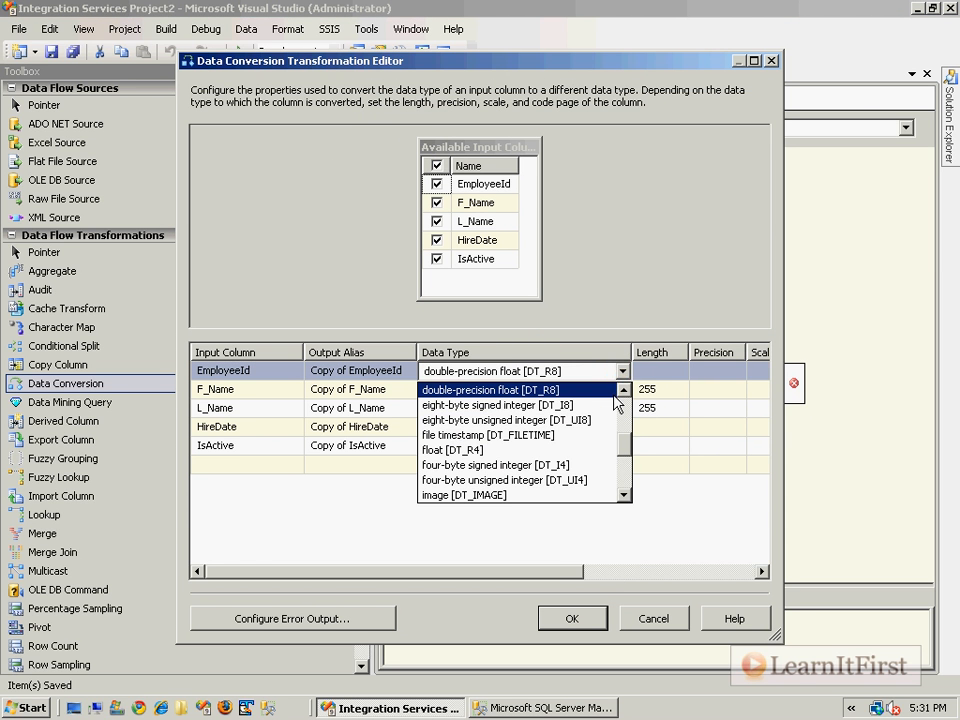
scroll(613, 427, up, 1)
scroll(614, 430, down, 2)
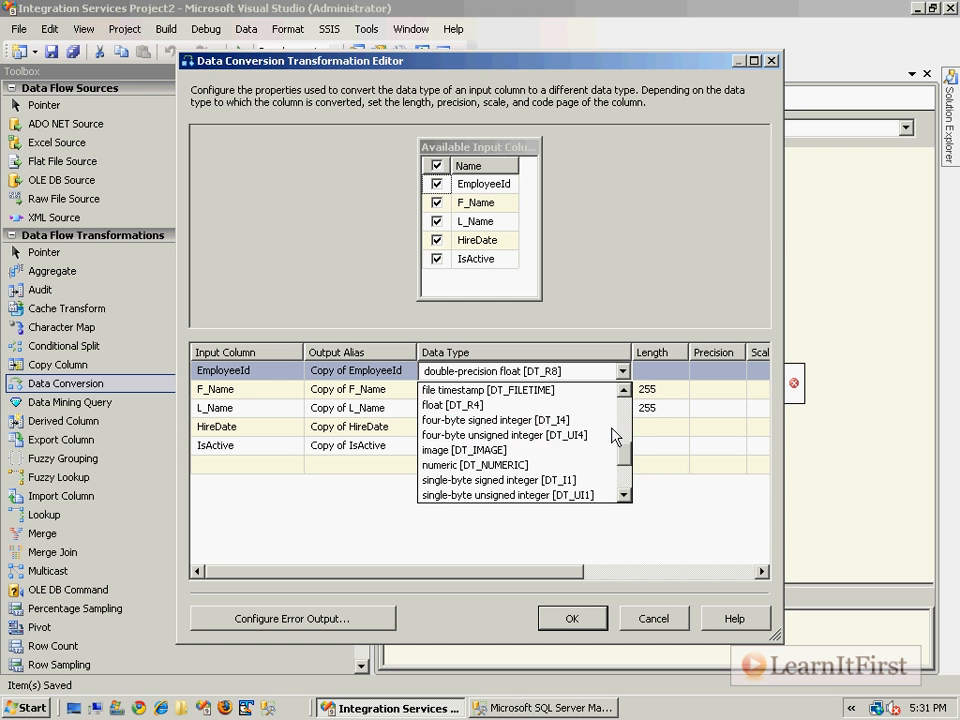
click(598, 420)
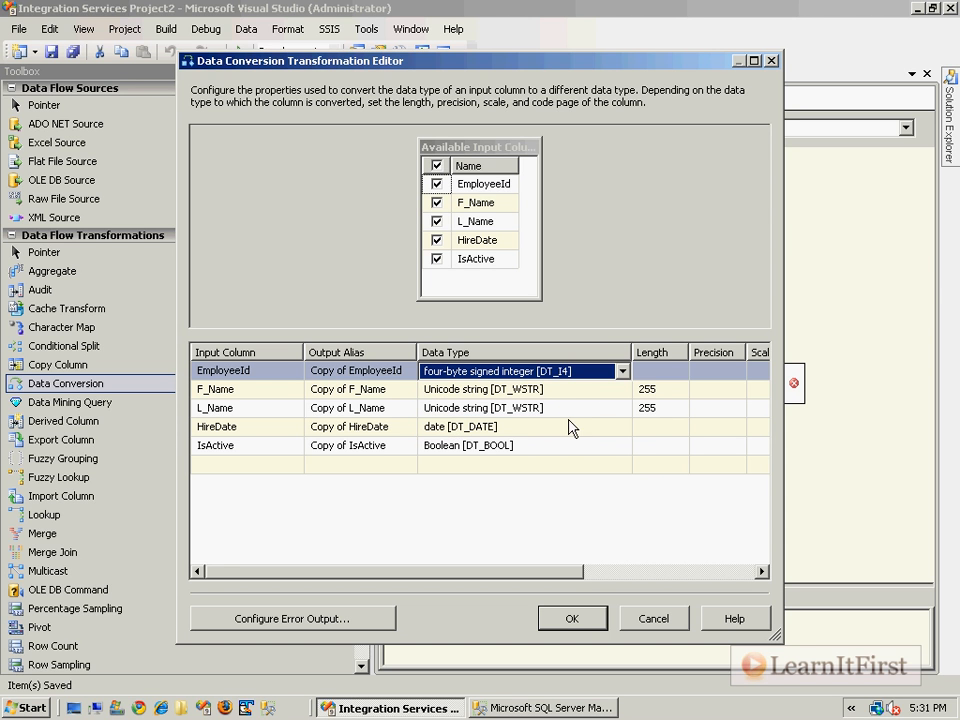
Set the data type of F_Name and L_Name to string [DT_STR] and apply the Data Conversion settings.
click(625, 395)
click(623, 391)
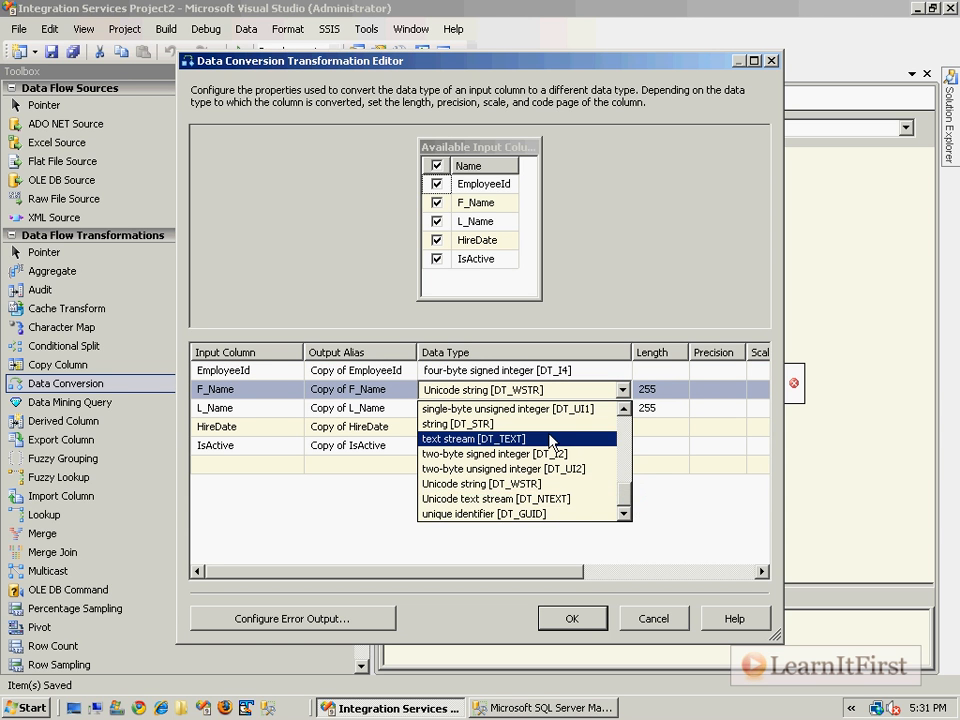
click(470, 424)
click(583, 410)
click(622, 408)
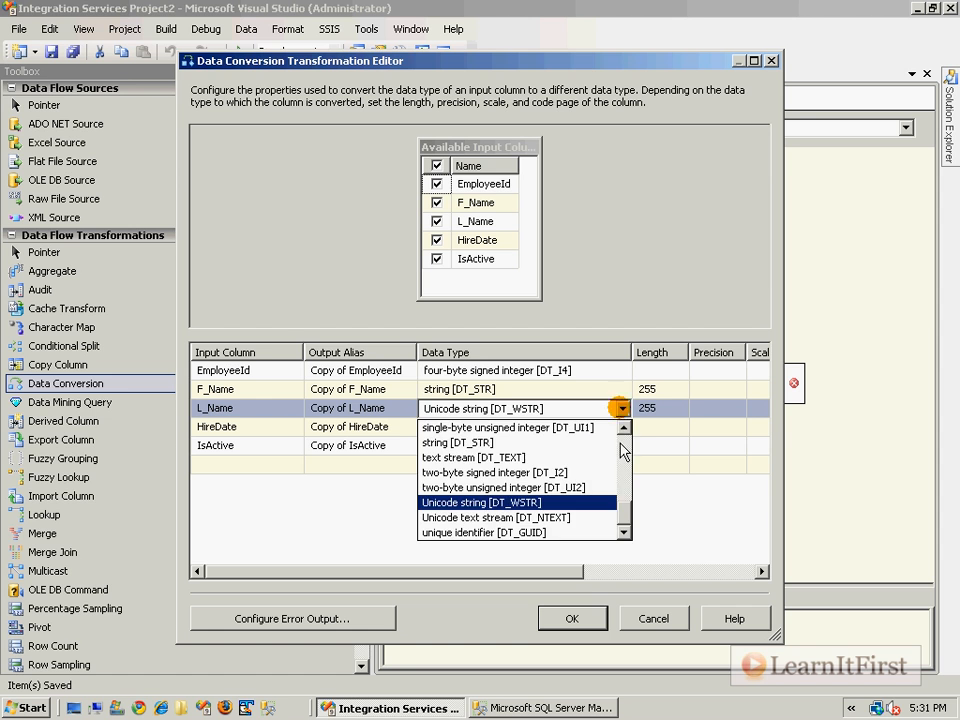
click(562, 444)
click(561, 430)
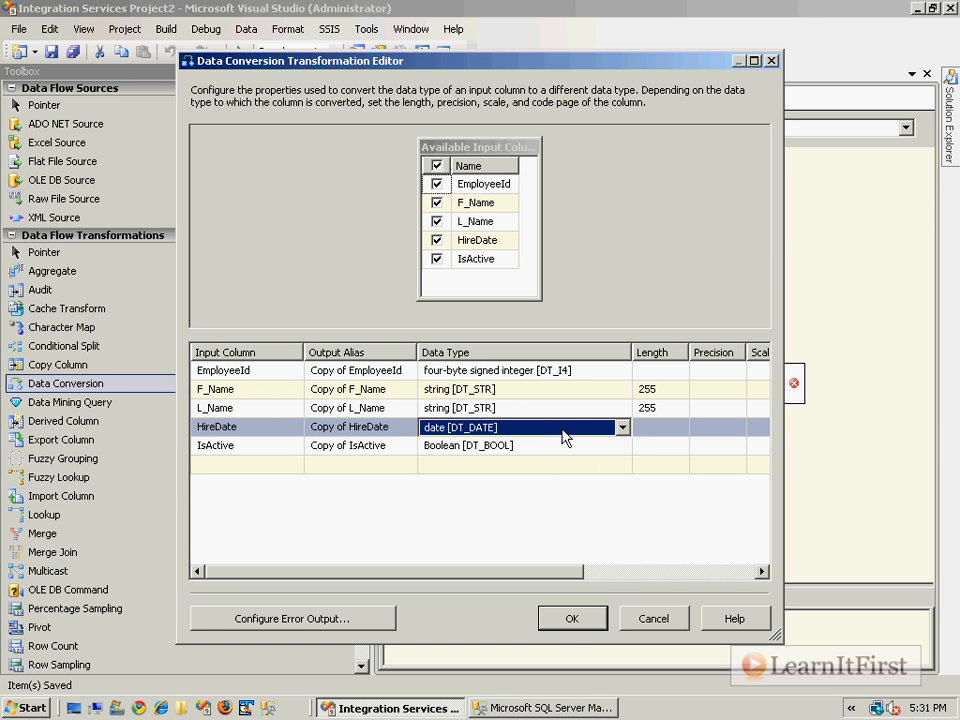
click(570, 619)
click(603, 490)
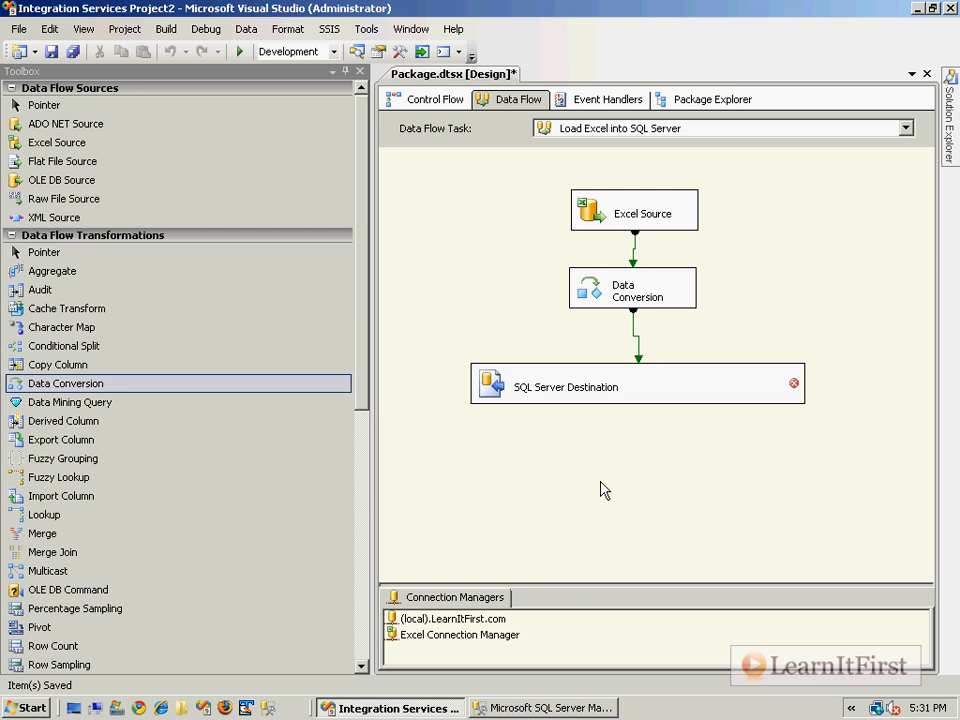
Open the SQL Server Destination's column mappings and delete all existing mappings.
double_click(628, 382)
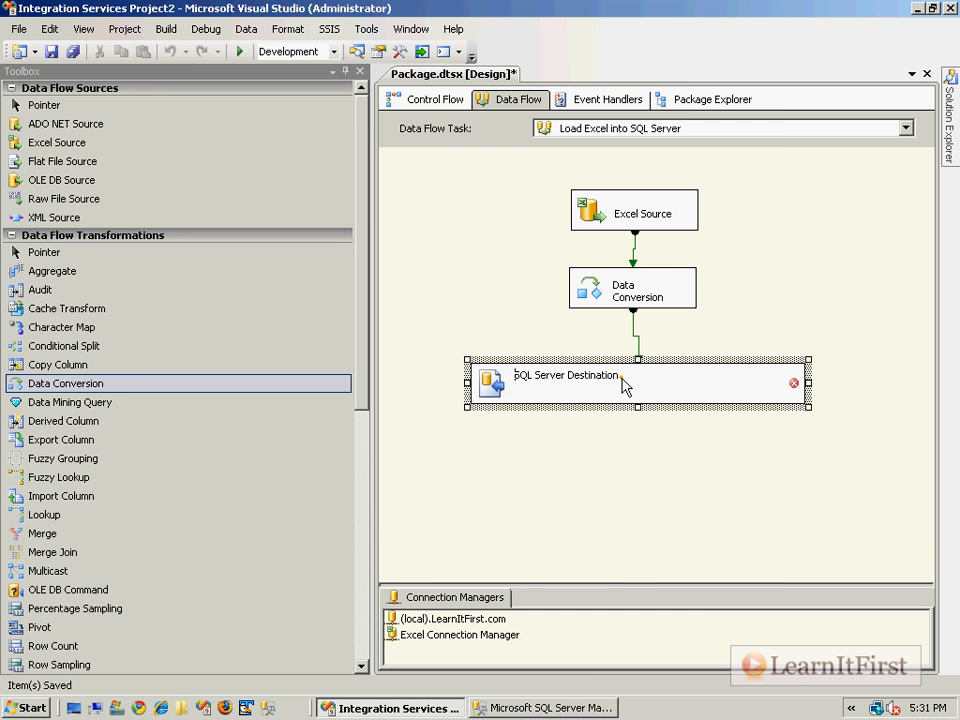
click(224, 167)
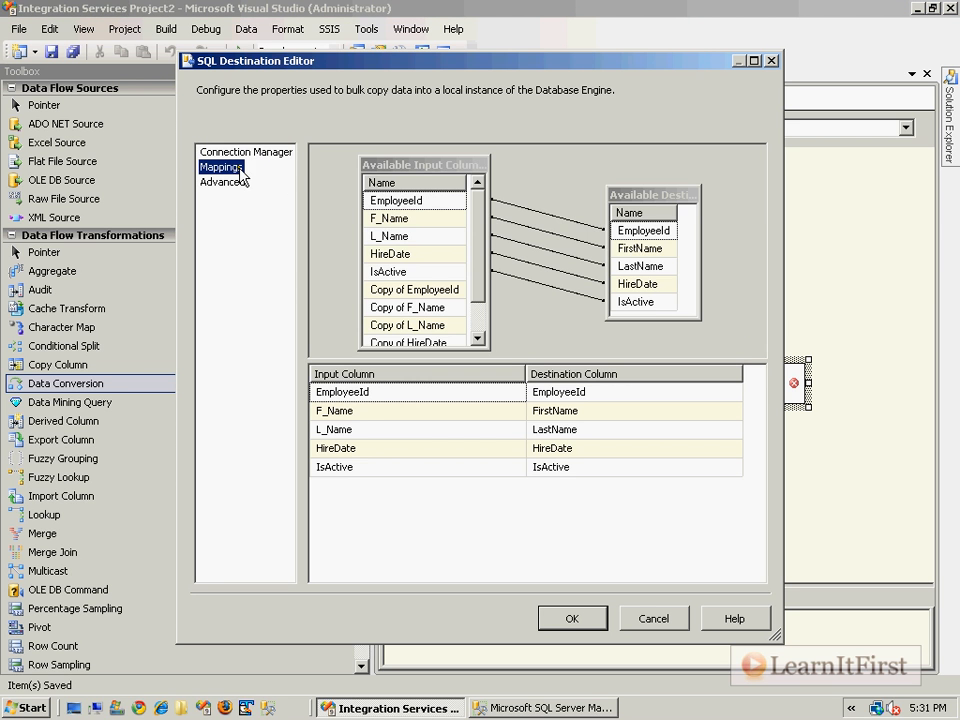
right_click(607, 223)
click(625, 231)
right_click(567, 221)
click(608, 248)
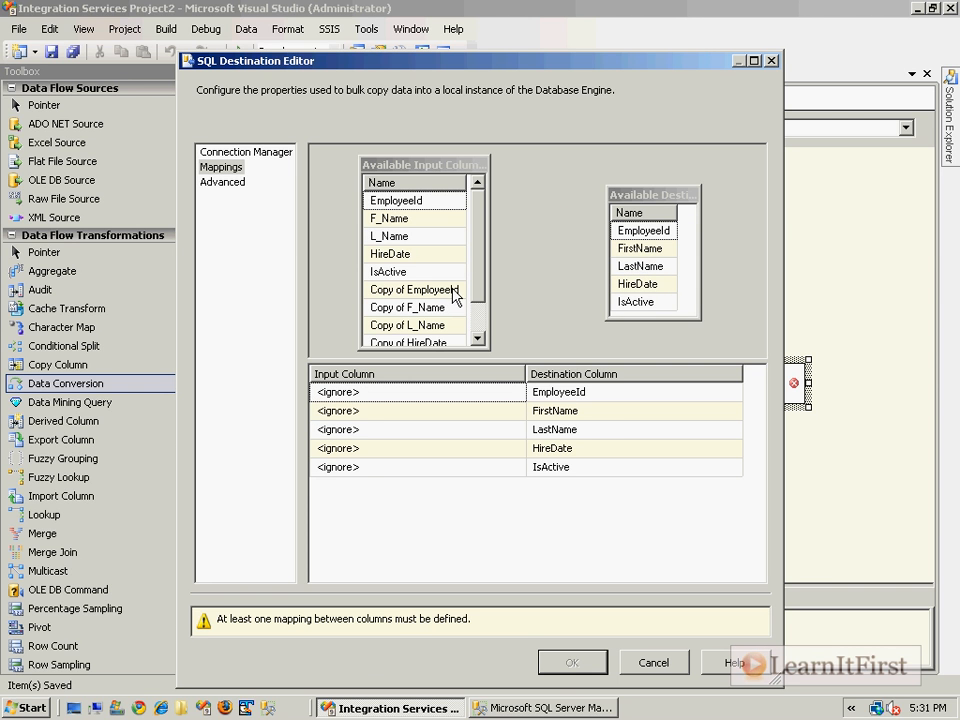
Map each converted "Copy of" column to its matching destination column, apply the mappings and save the package.
drag(457, 297, 650, 249)
drag(452, 325, 640, 266)
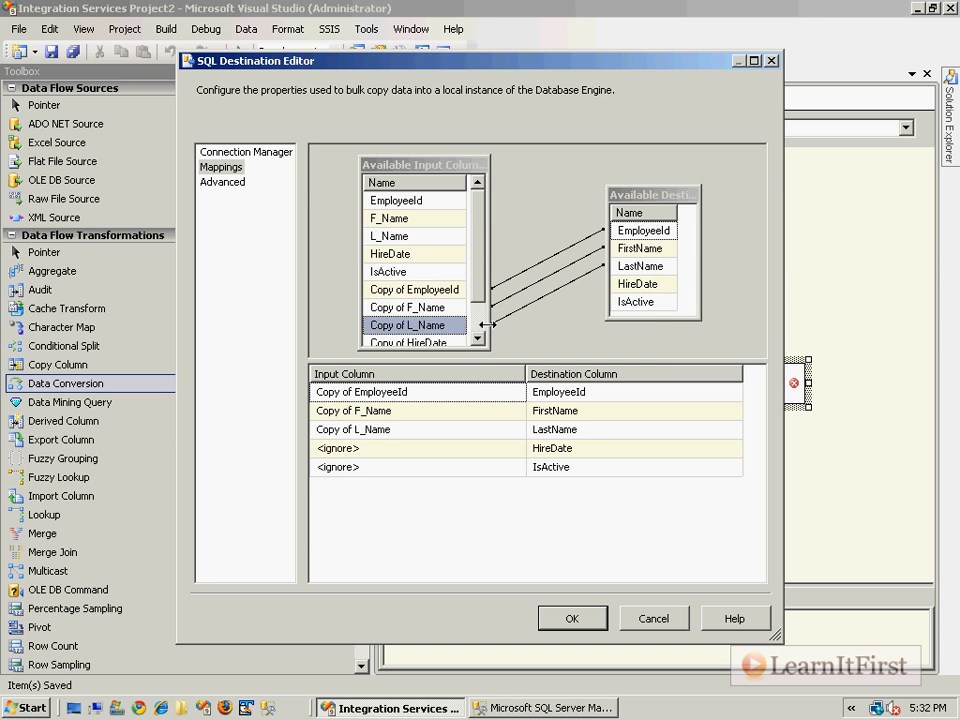
scroll(474, 335, down, 1)
drag(435, 307, 639, 311)
click(568, 619)
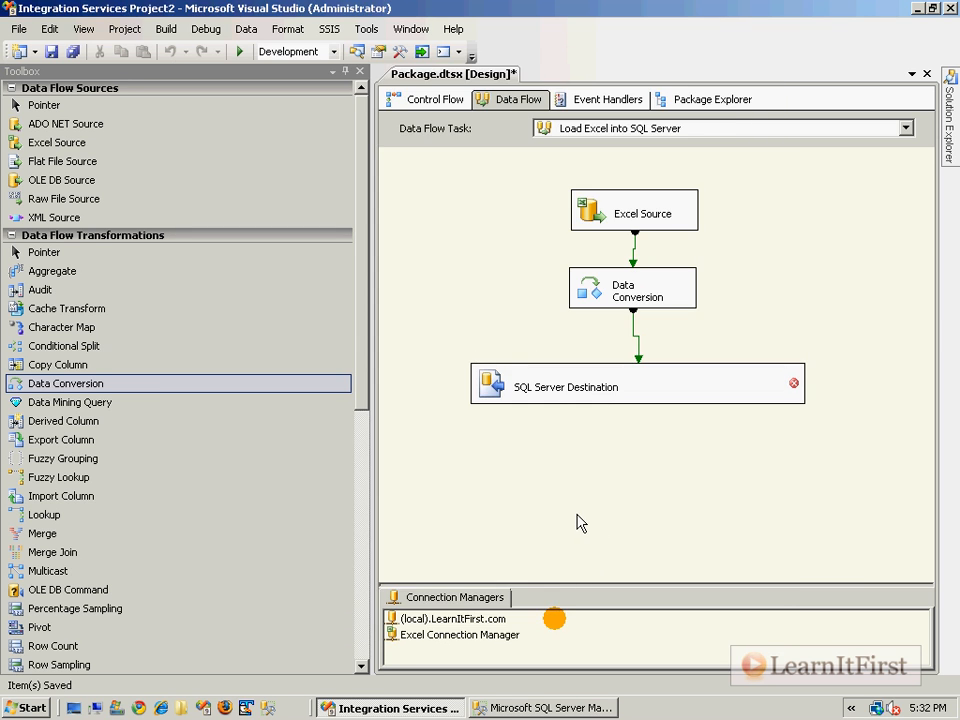
click(636, 477)
key(ctrl+s)
Set HireDate's data type to database timestamp in the Data Conversion and save the package.
mouse_move(704, 386)
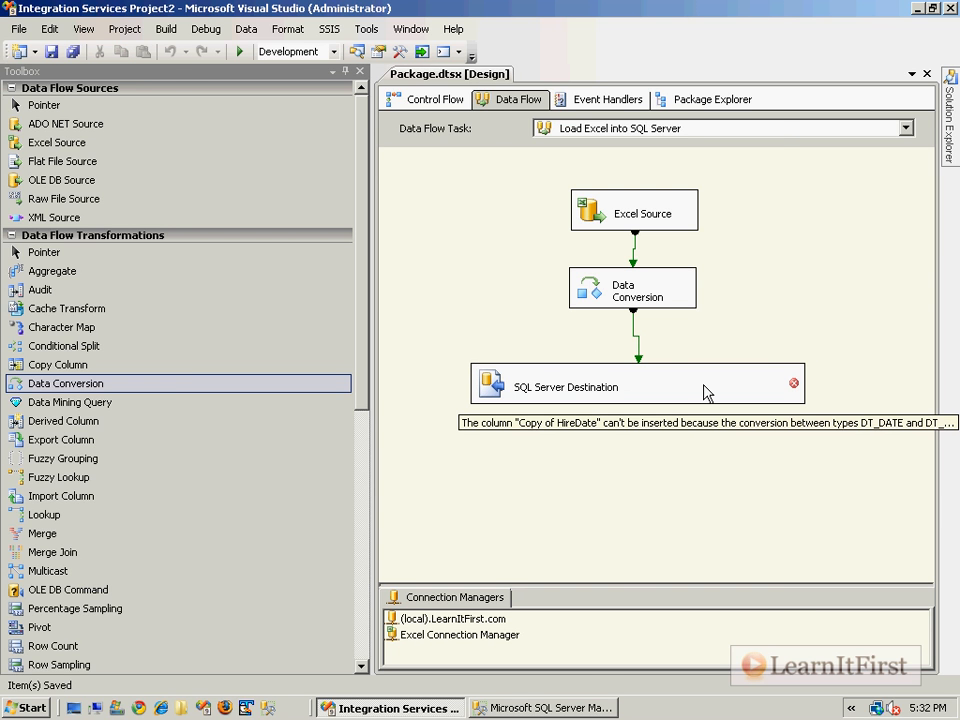
double_click(627, 280)
click(475, 426)
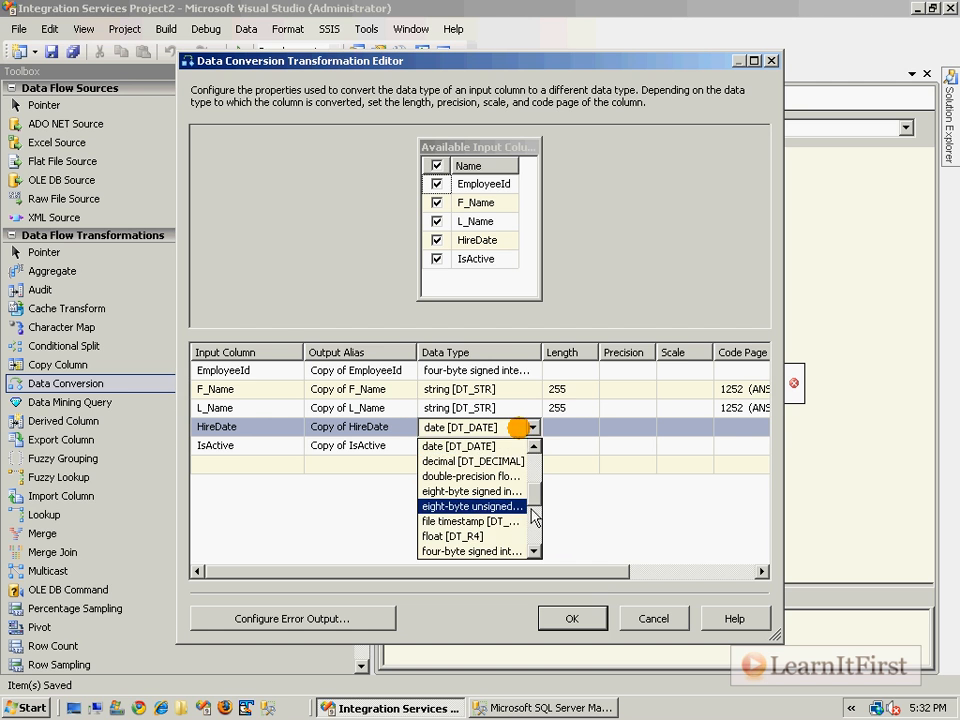
drag(543, 352, 590, 352)
click(581, 427)
scroll(583, 448, up, 3)
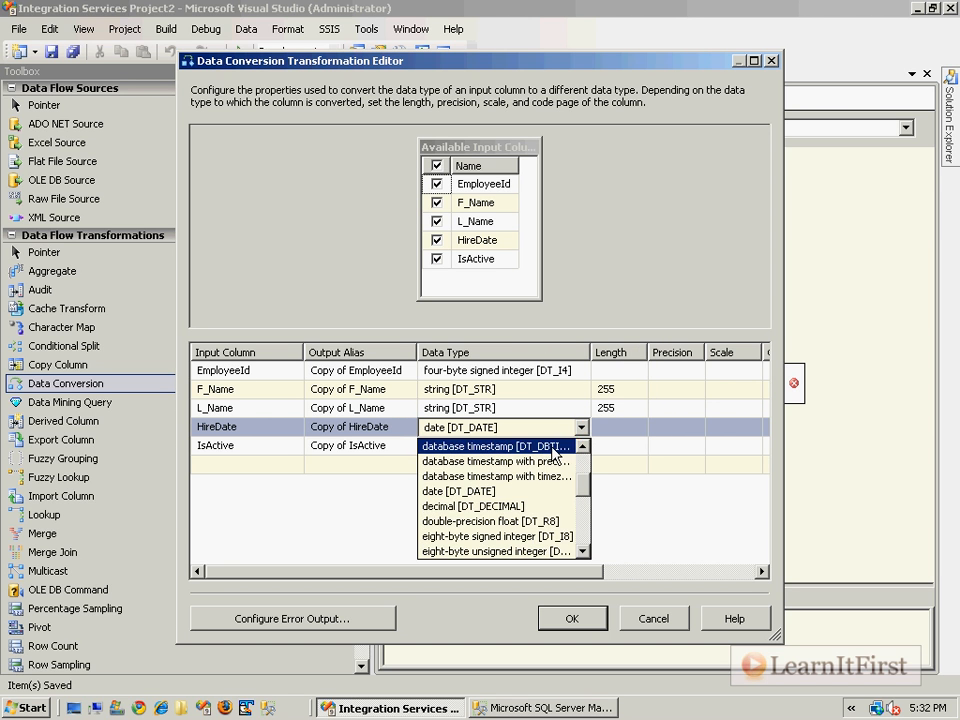
click(560, 446)
click(563, 619)
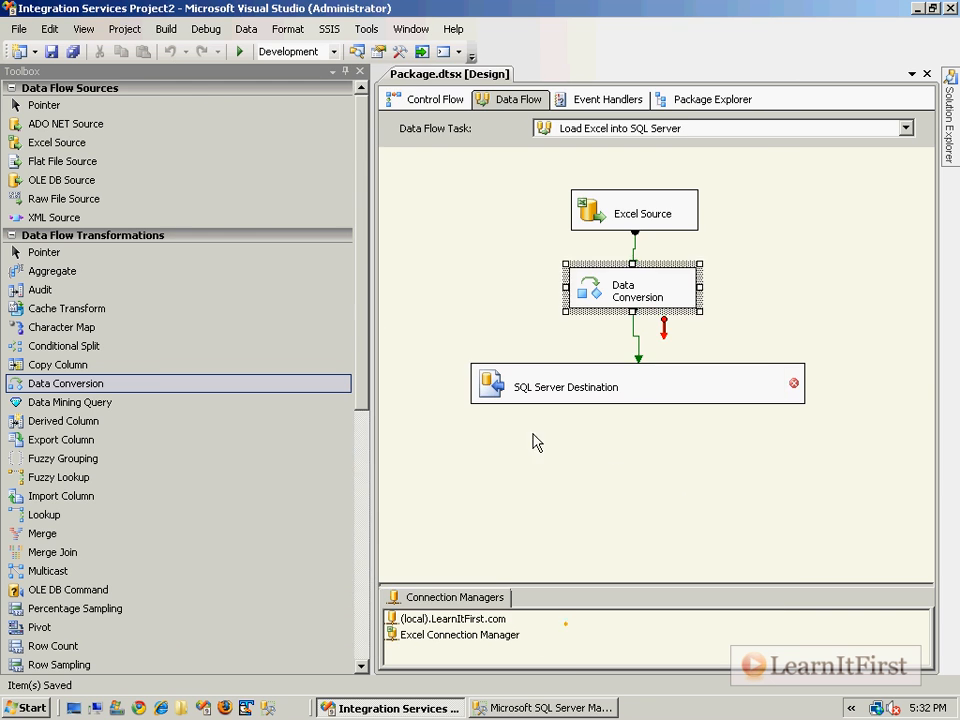
click(619, 380)
click(705, 515)
key(ctrl+s)
Examine the warning on SQL Server Destination and the error on the Load Excel into SQL Server task in the control flow.
mouse_move(785, 404)
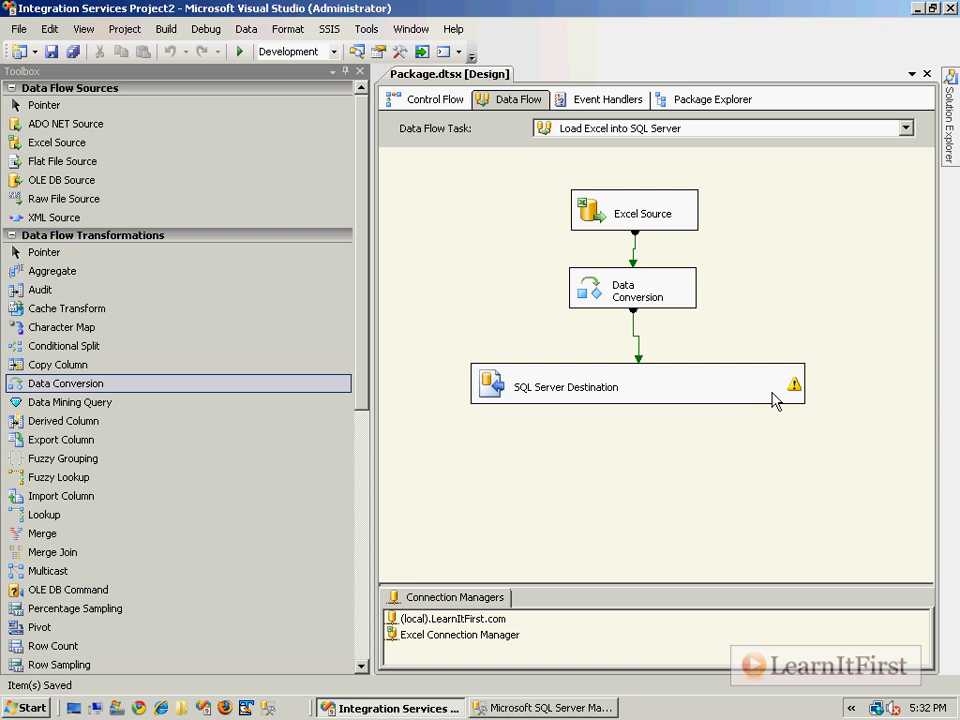
mouse_move(591, 310)
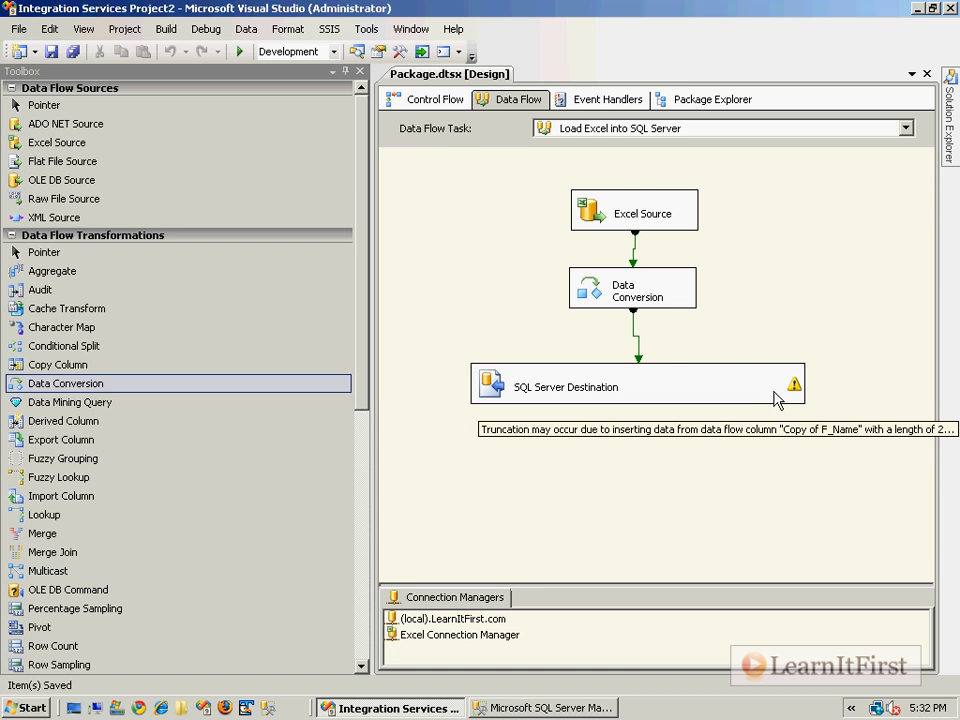
click(436, 100)
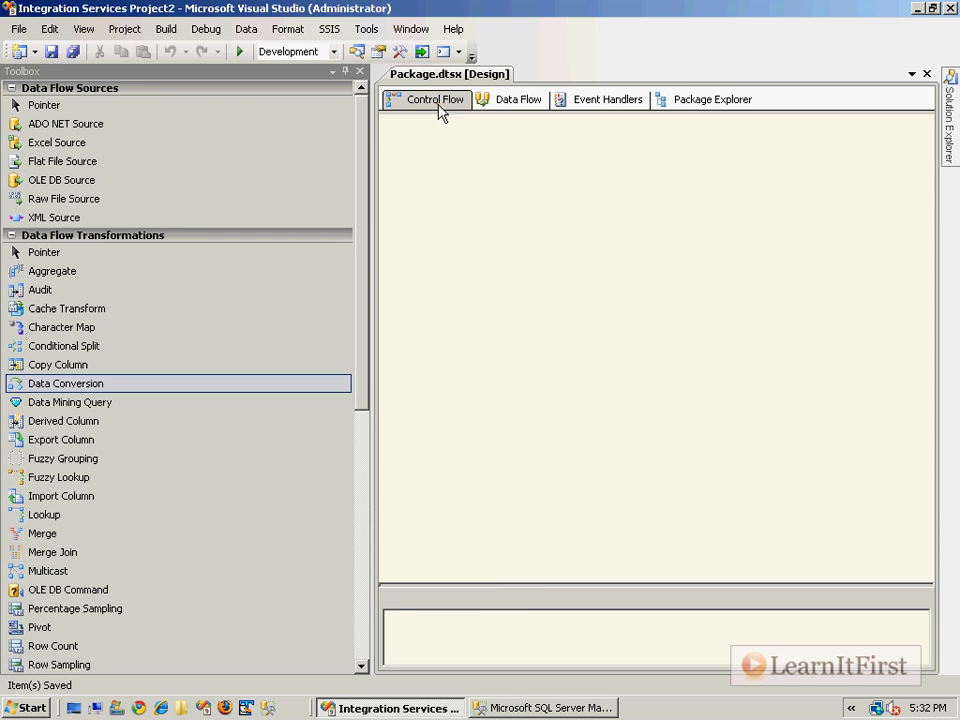
click(585, 358)
right_click(576, 332)
click(524, 351)
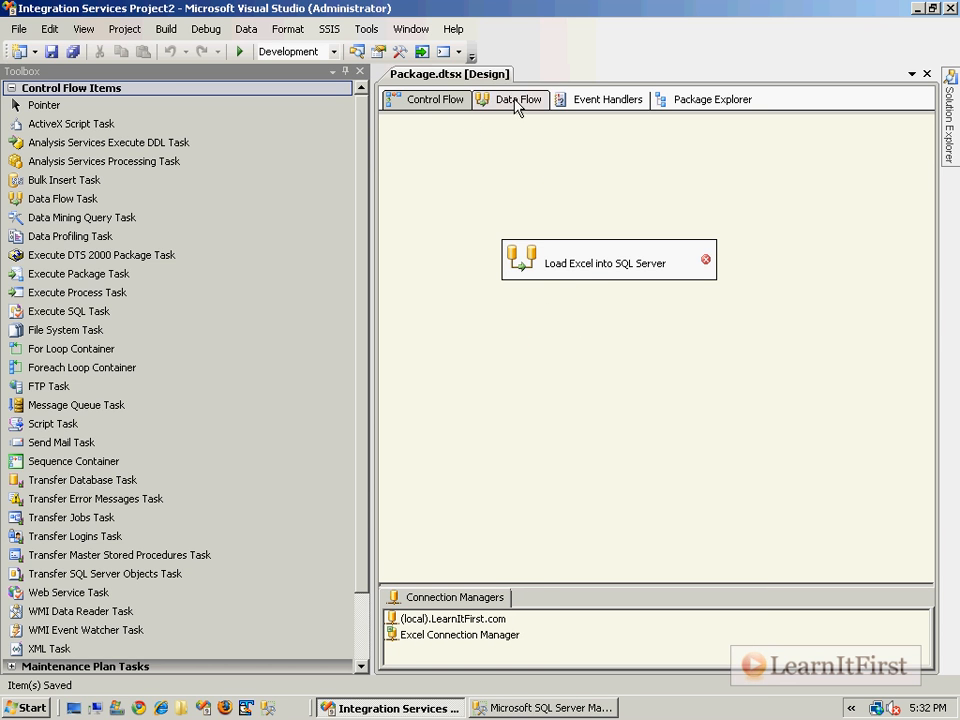
mouse_move(598, 256)
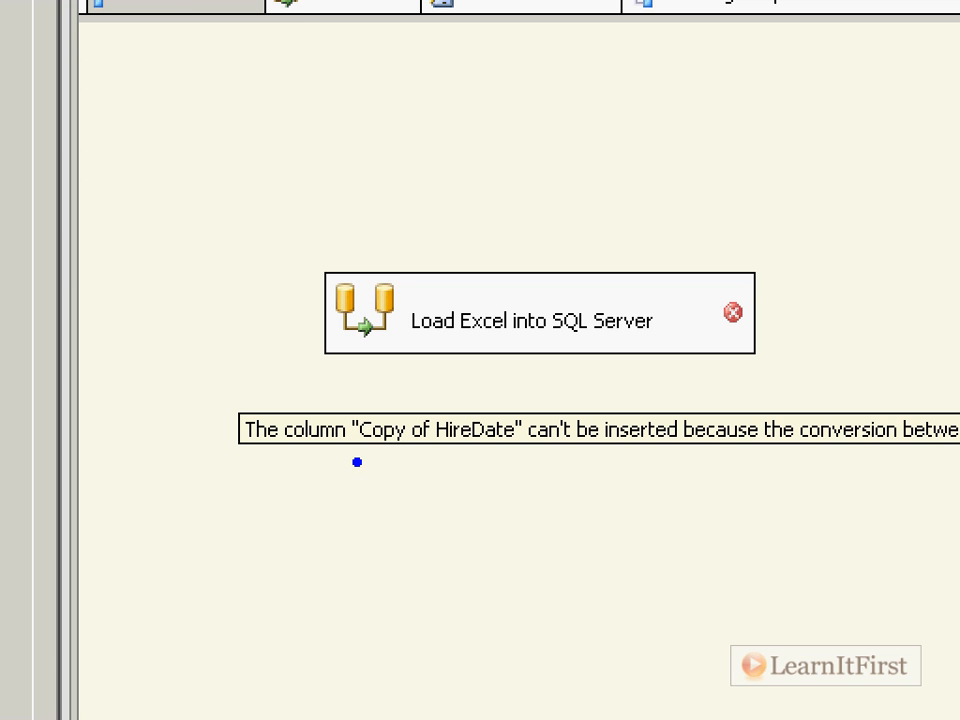
drag(720, 463, 884, 455)
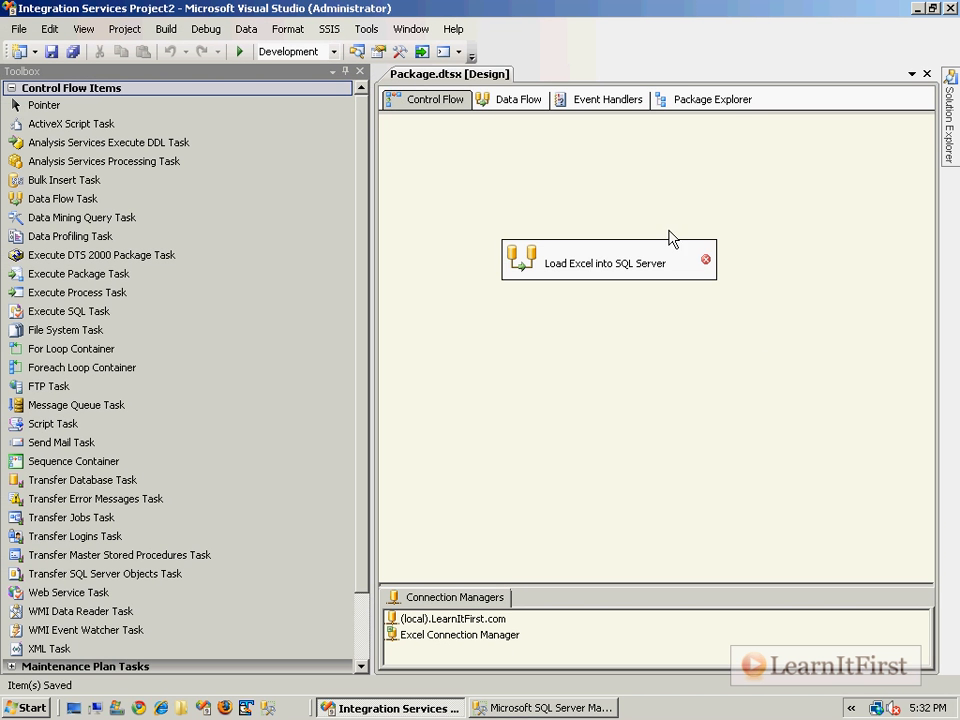
double_click(527, 261)
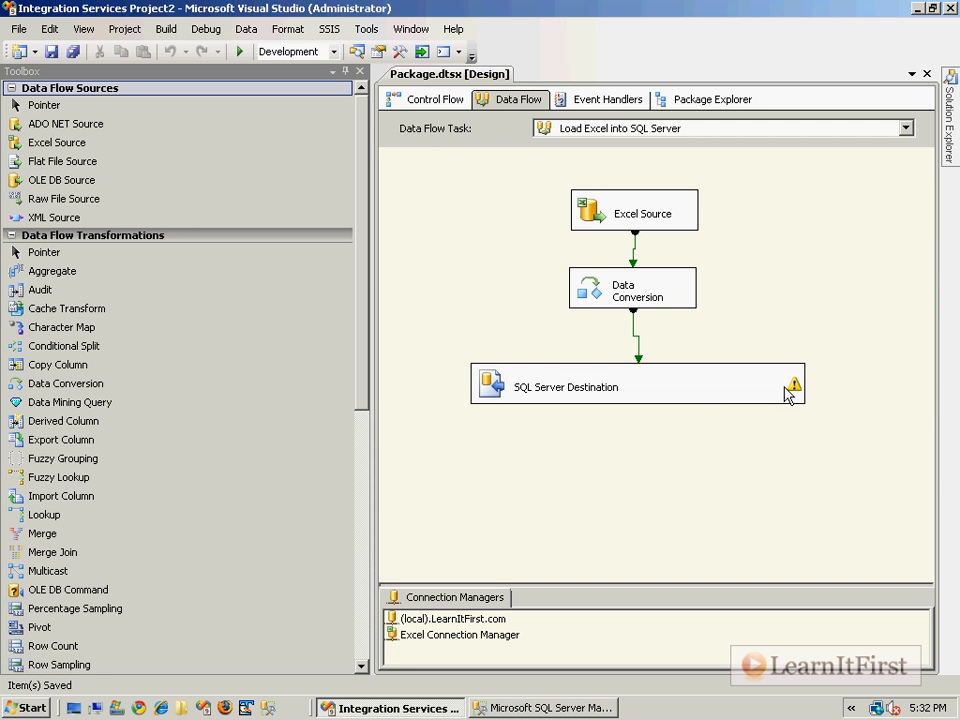
mouse_move(785, 395)
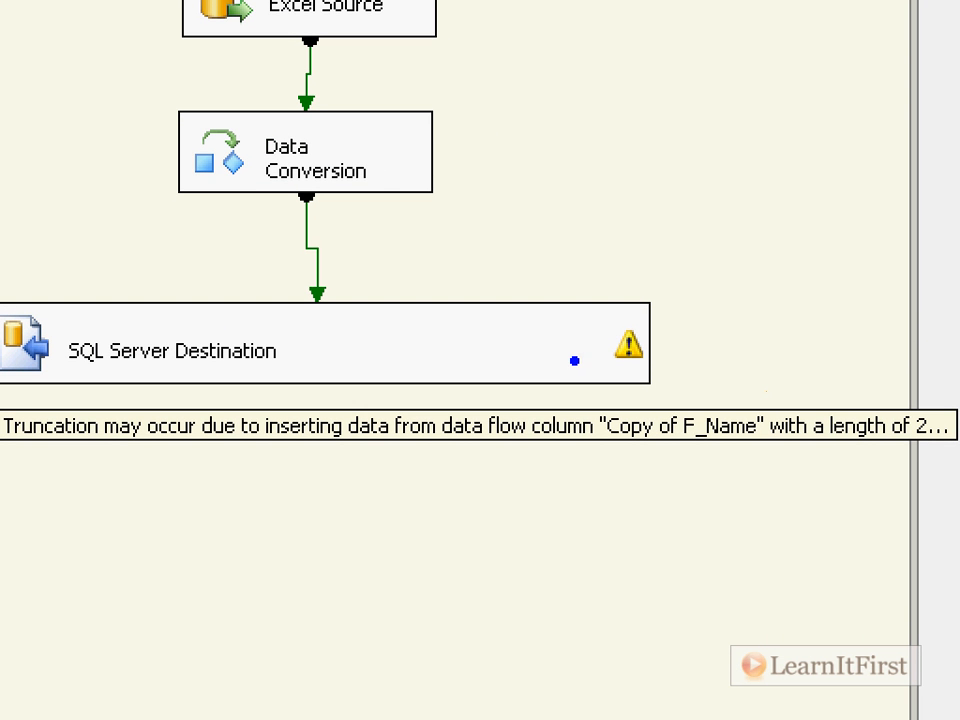
mouse_move(915, 458)
mouse_down()
mouse_move(958, 440)
mouse_move(896, 388)
mouse_move(898, 462)
mouse_move(913, 463)
mouse_up()
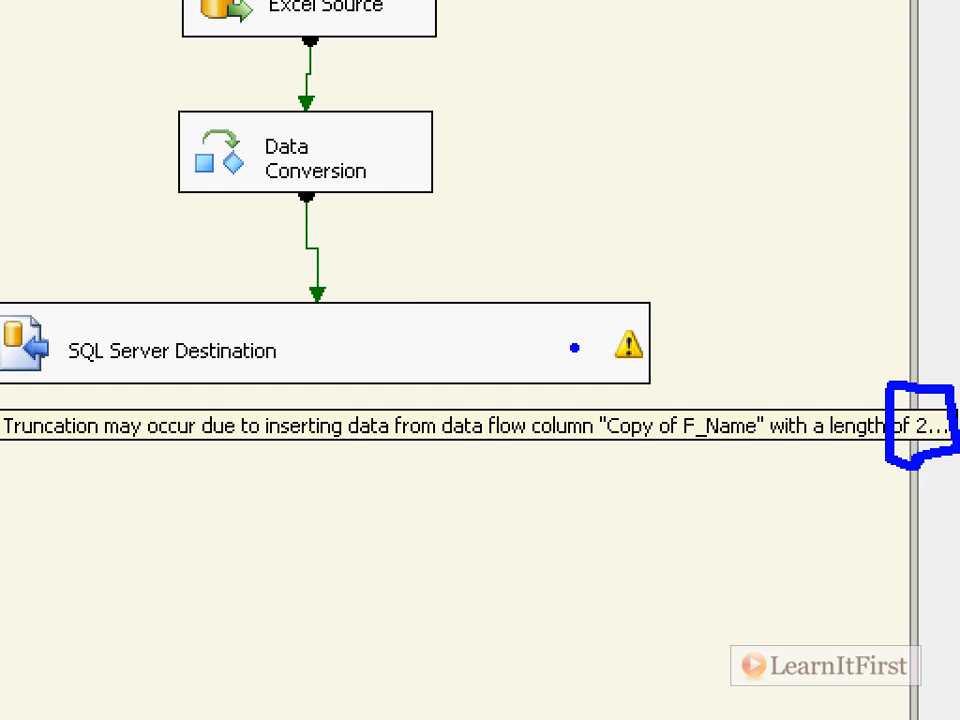
drag(722, 404, 779, 268)
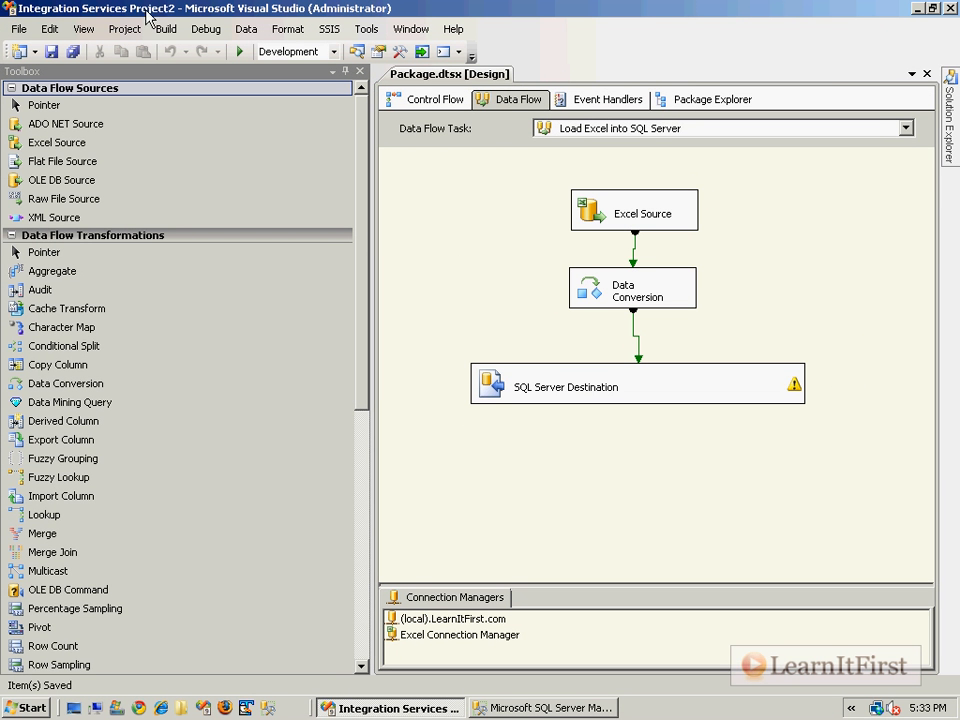
Show the Error List with the Toolbox closed, enlarge it and select the validation error for the "Copy of HireDate" column.
click(83, 28)
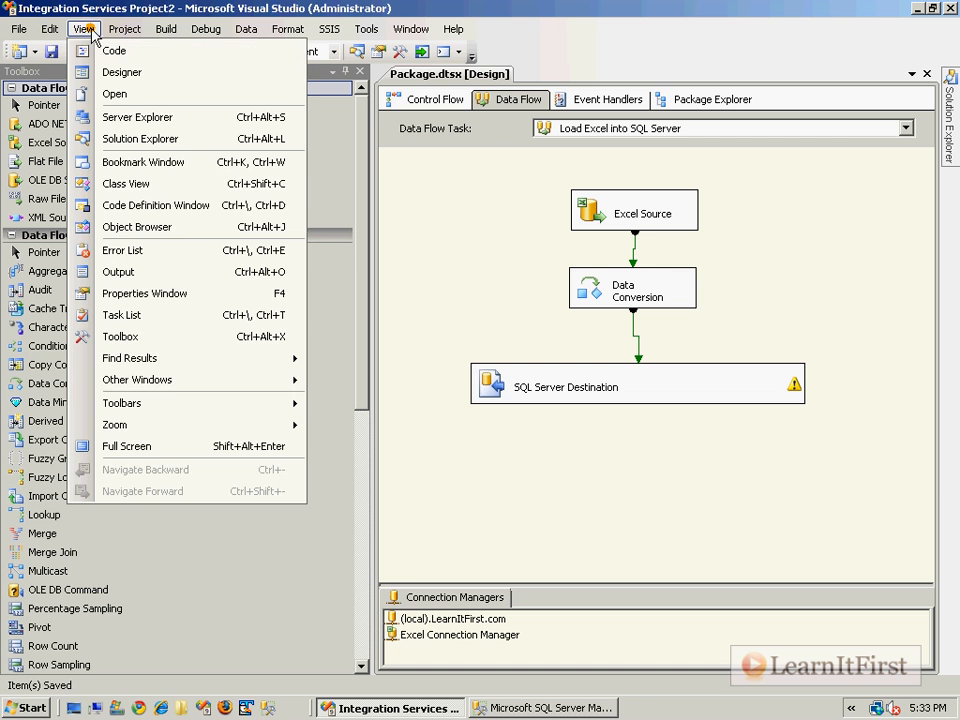
click(150, 258)
click(359, 71)
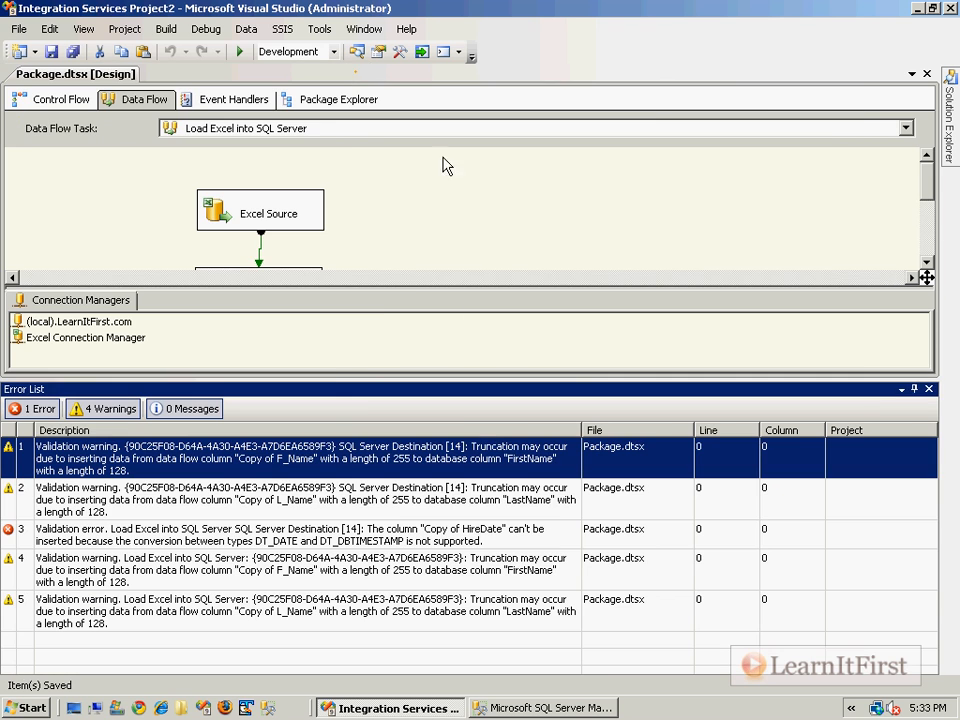
drag(381, 377, 431, 282)
click(289, 401)
click(280, 447)
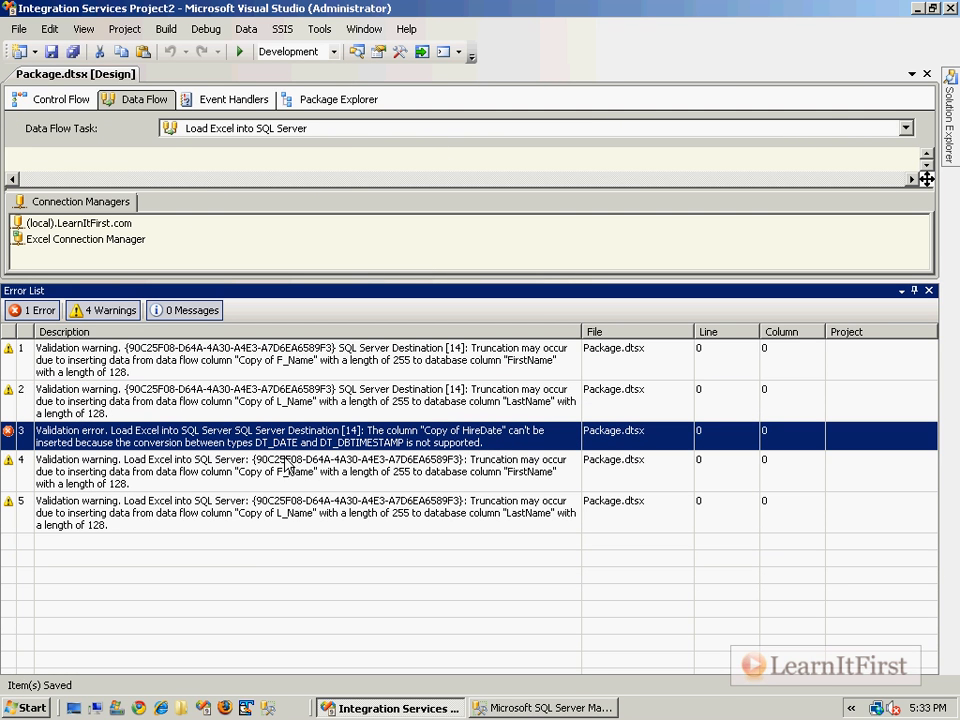
Return to the control flow, filter warnings and errors out of the Error List and back in, and review the "Copy of HireDate" error.
click(70, 100)
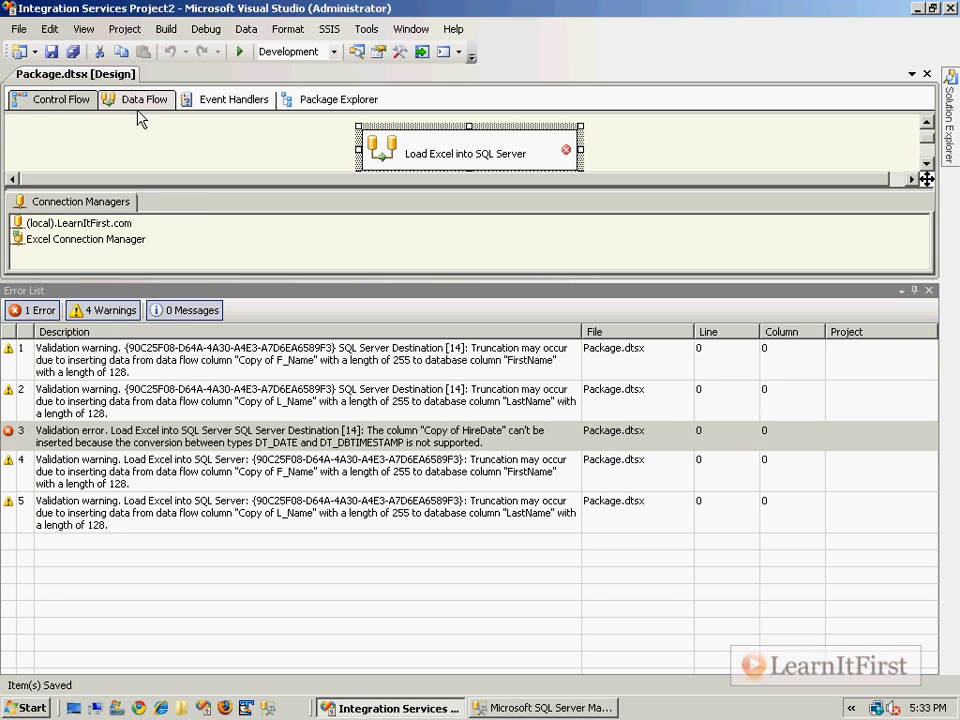
click(110, 312)
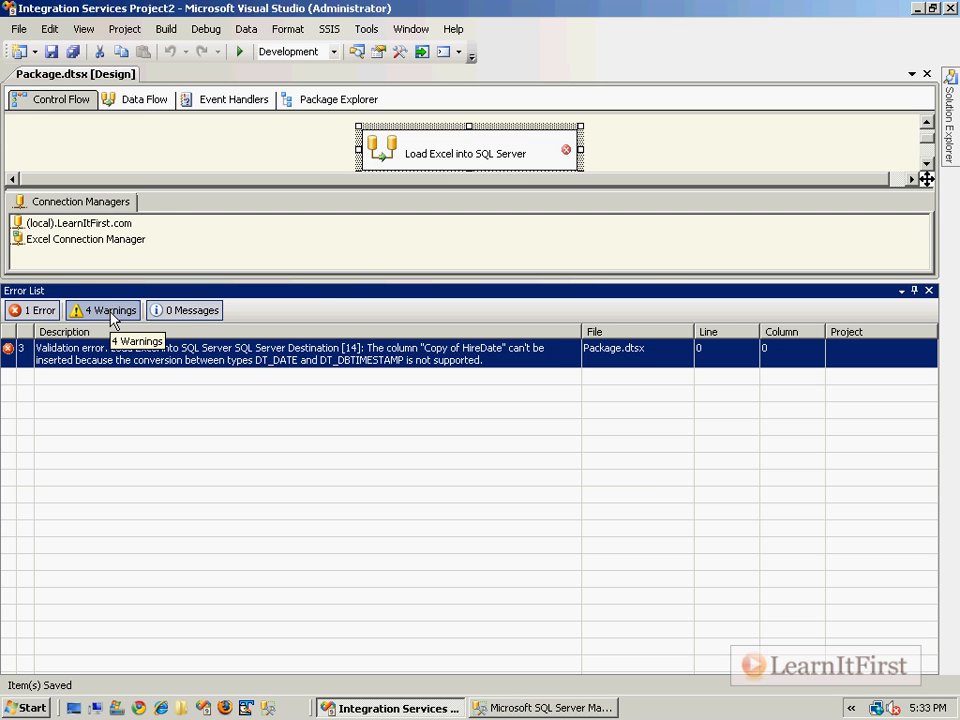
click(48, 312)
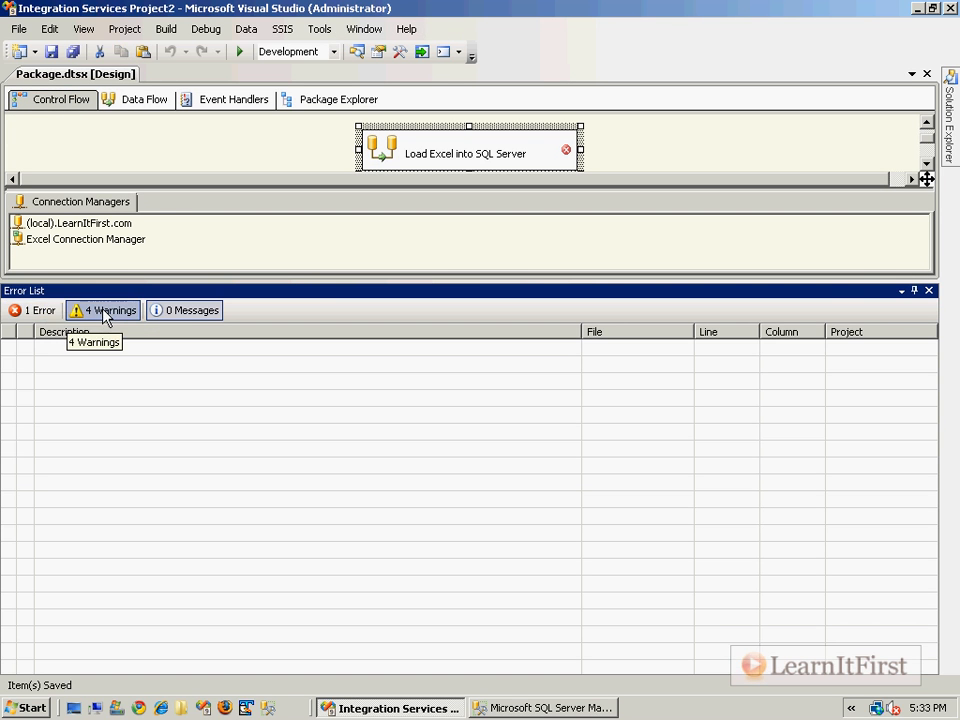
click(107, 312)
click(43, 311)
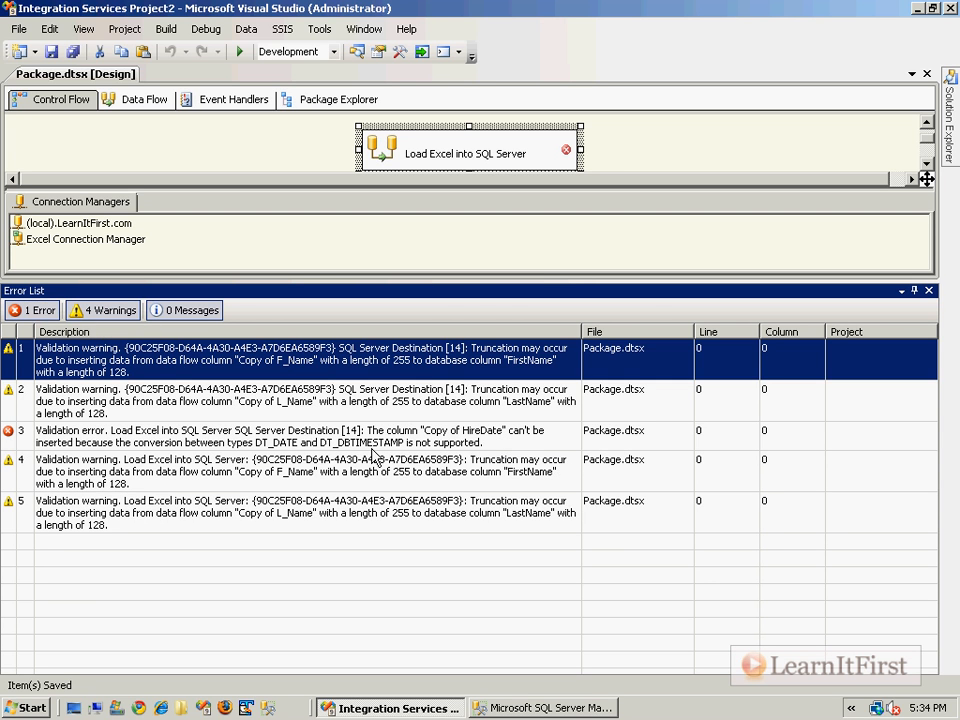
click(436, 447)
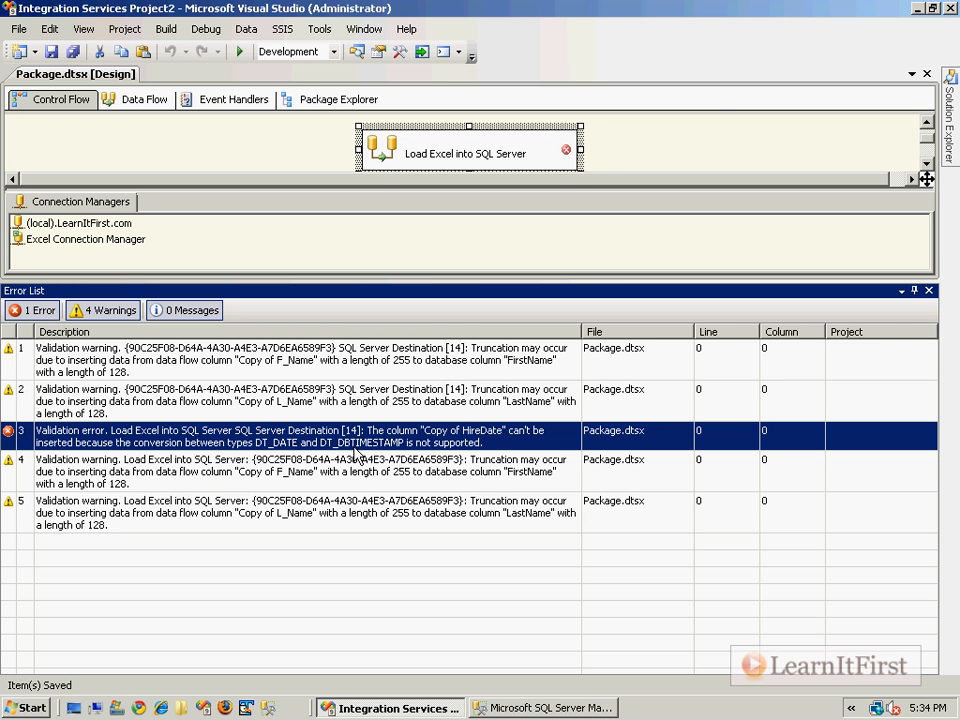
Close the package designer, reopen Package.dtsx from the project to revalidate it, and close the Toolbox.
click(242, 148)
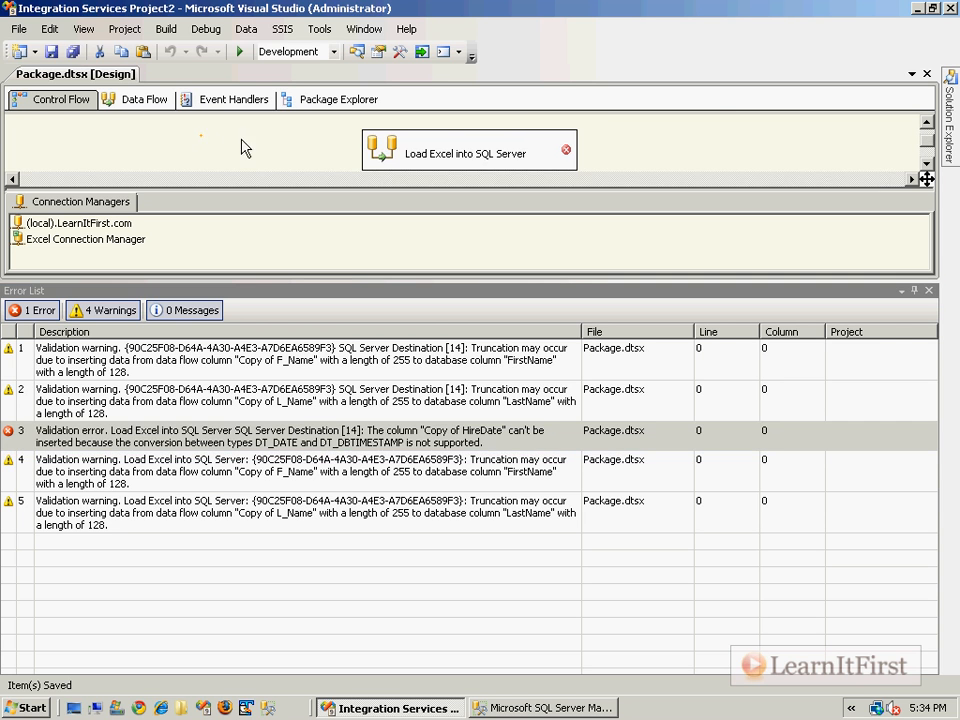
click(926, 74)
mouse_move(947, 100)
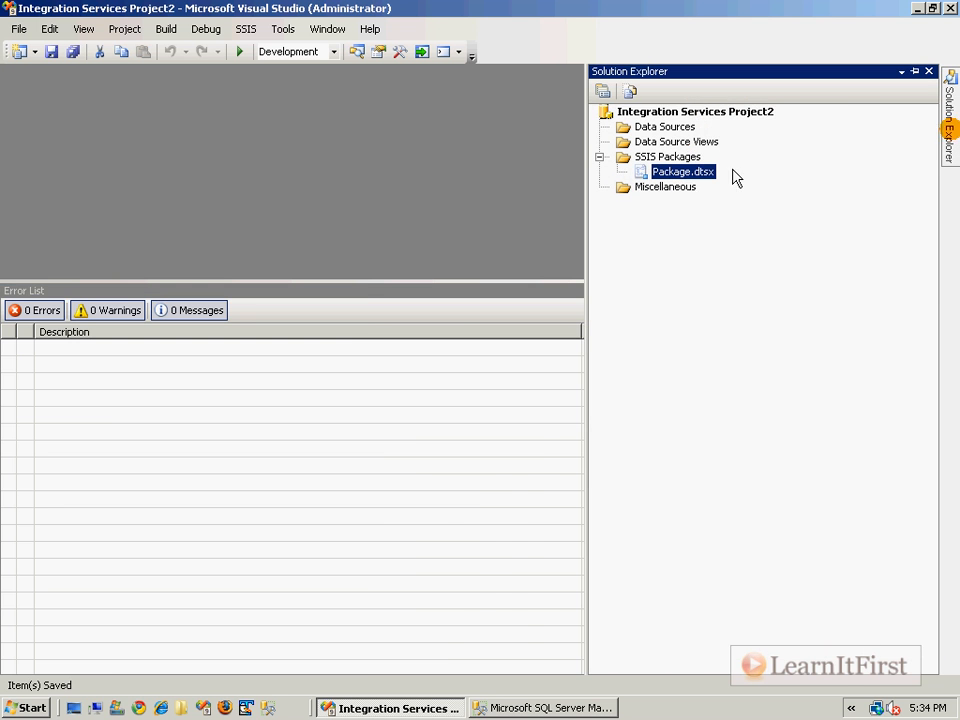
double_click(698, 177)
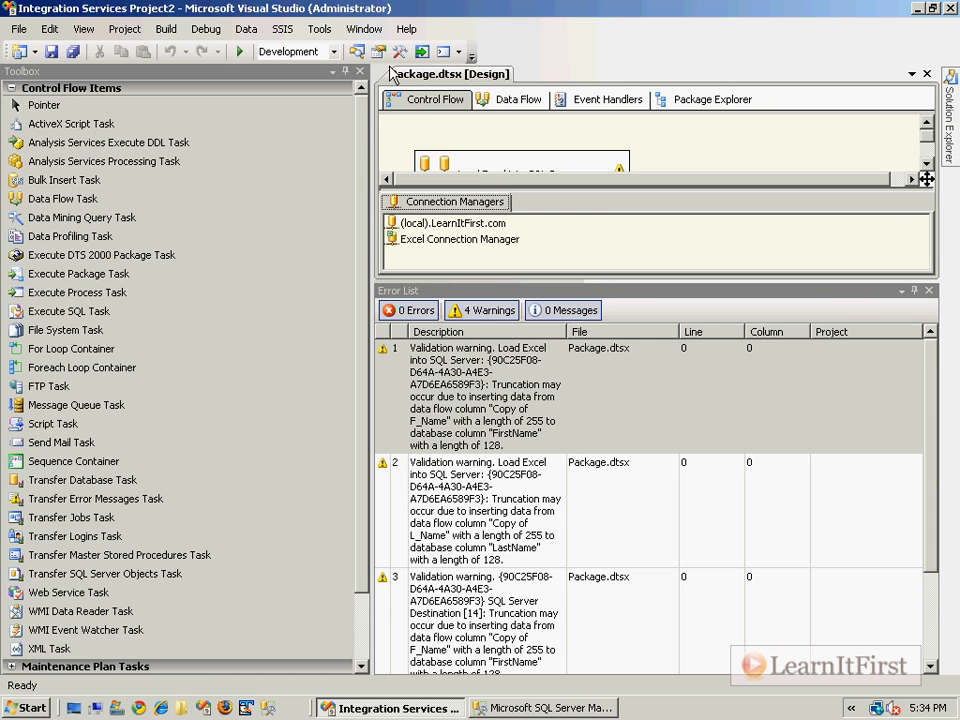
click(360, 72)
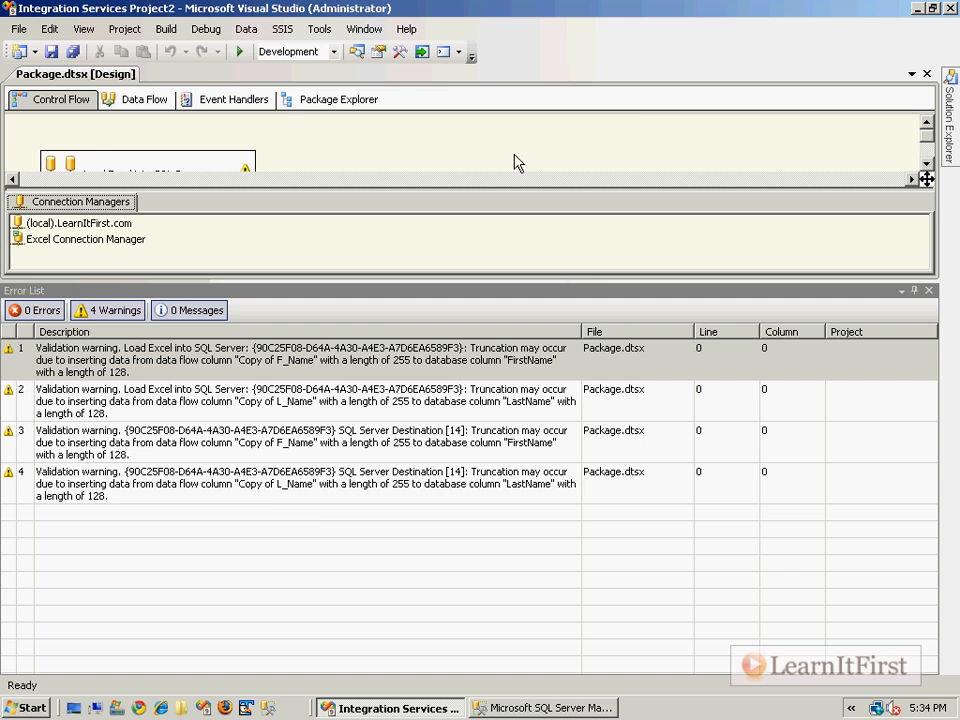
Close the Error List and show it again to review the reopened package's validation entries.
click(928, 290)
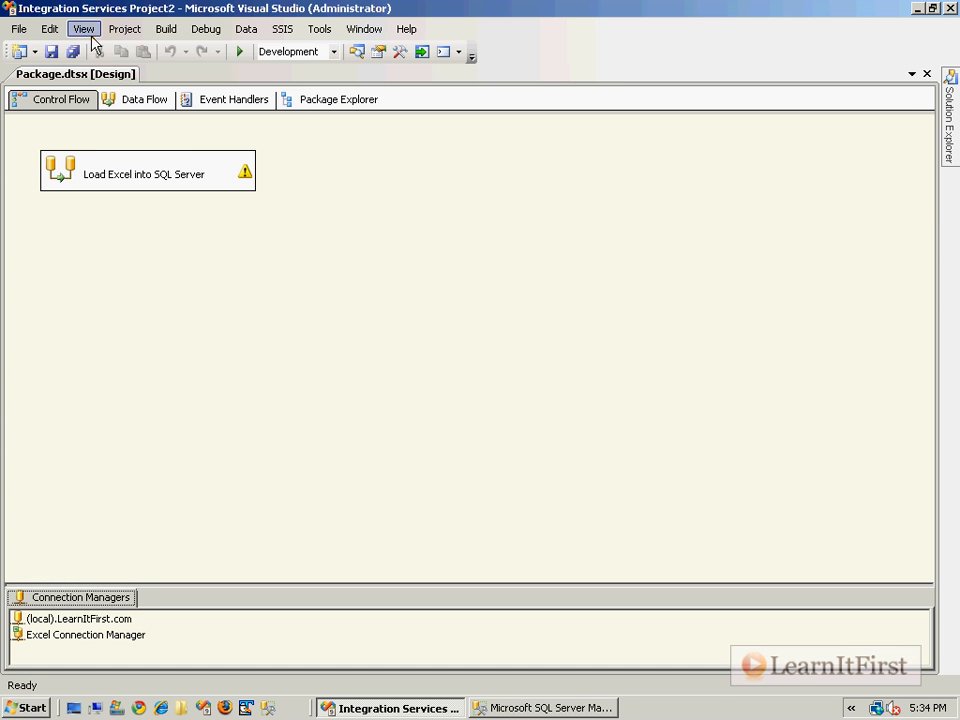
click(83, 28)
click(143, 251)
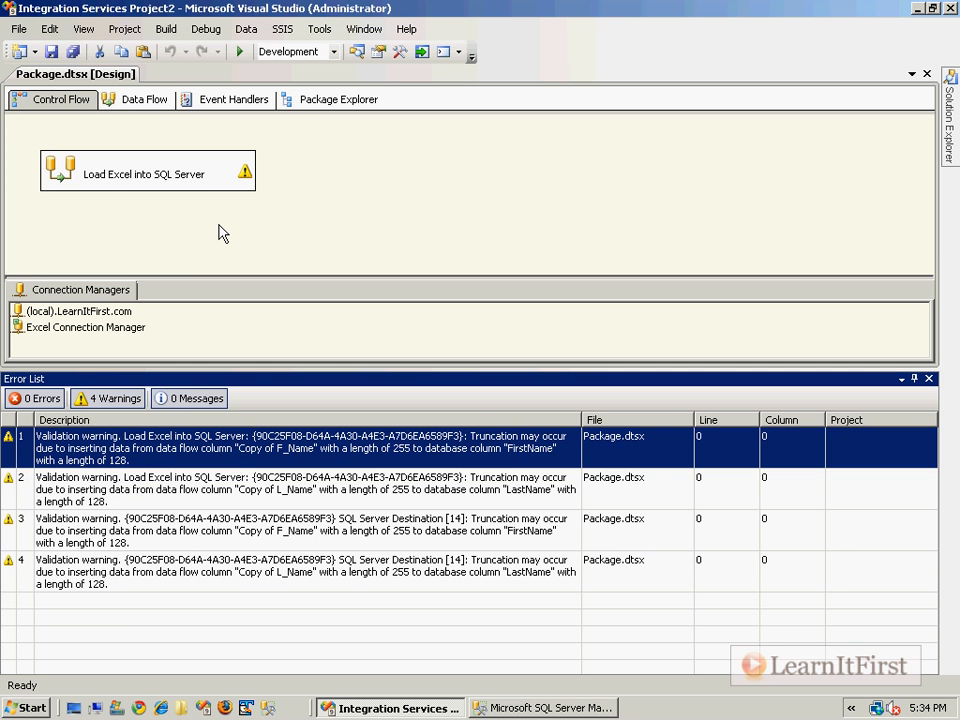